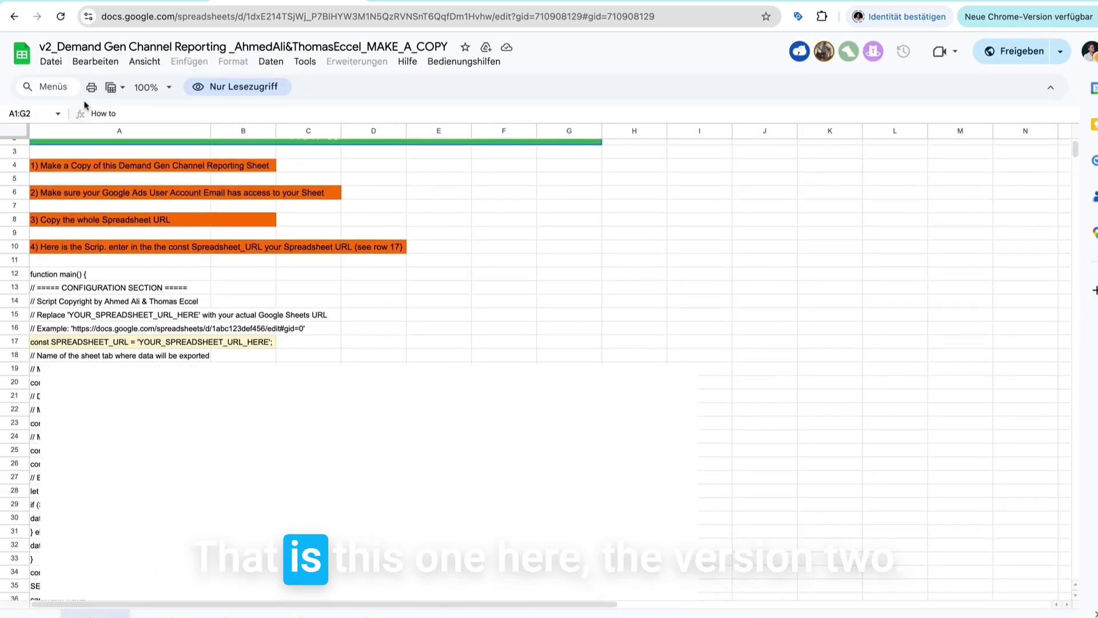
- Make your own copy of the Demand Gen Channel Reporting sheet
left_click(51, 61)
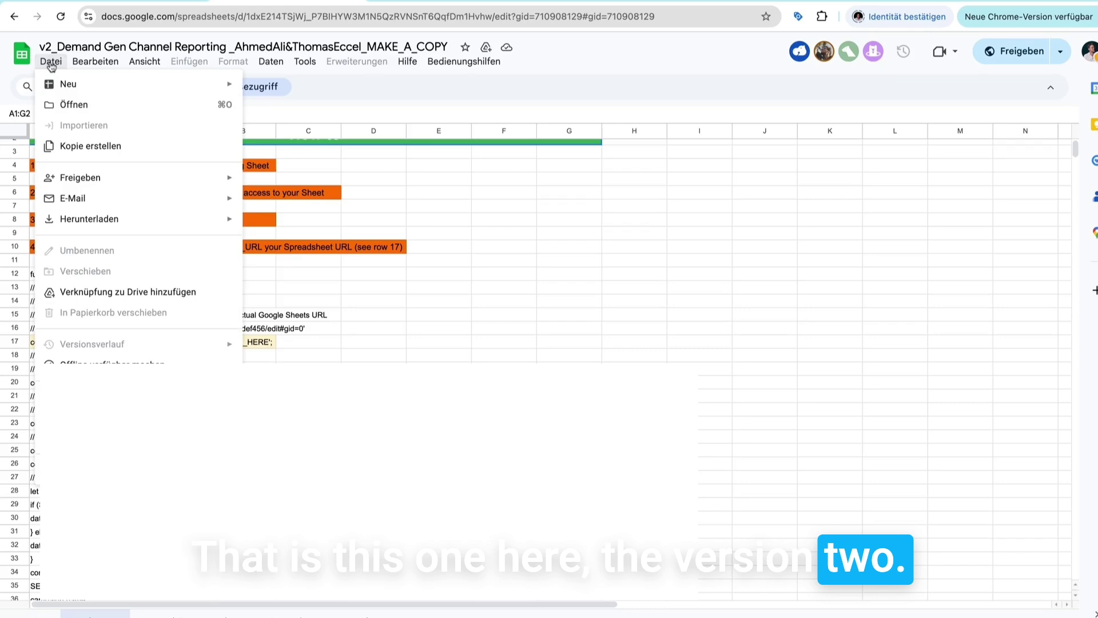
left_click(111, 147)
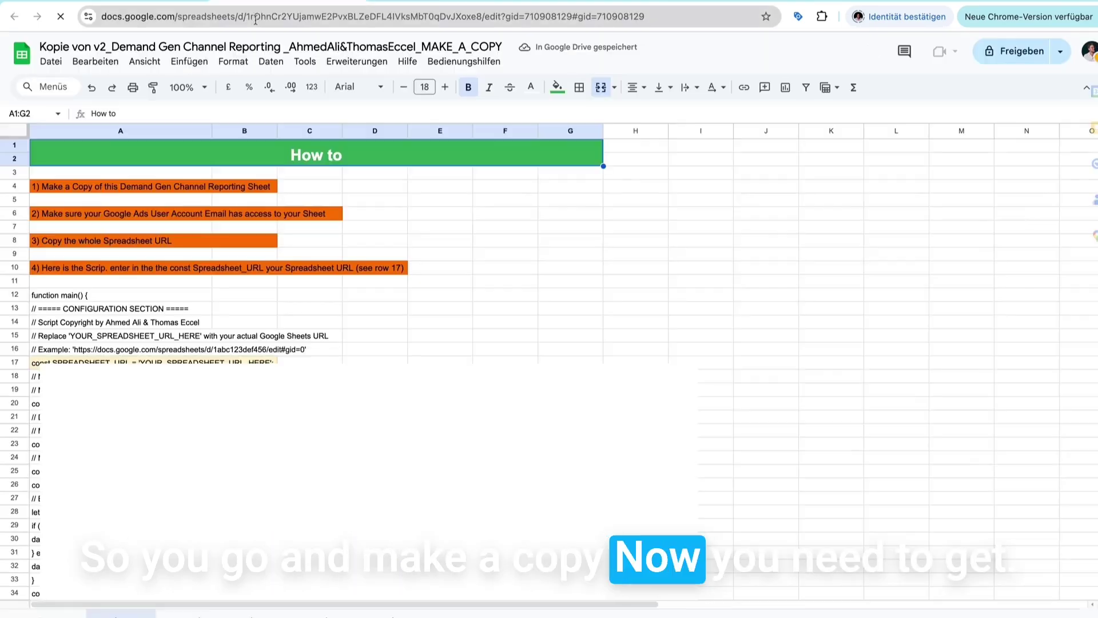
left_click(255, 17)
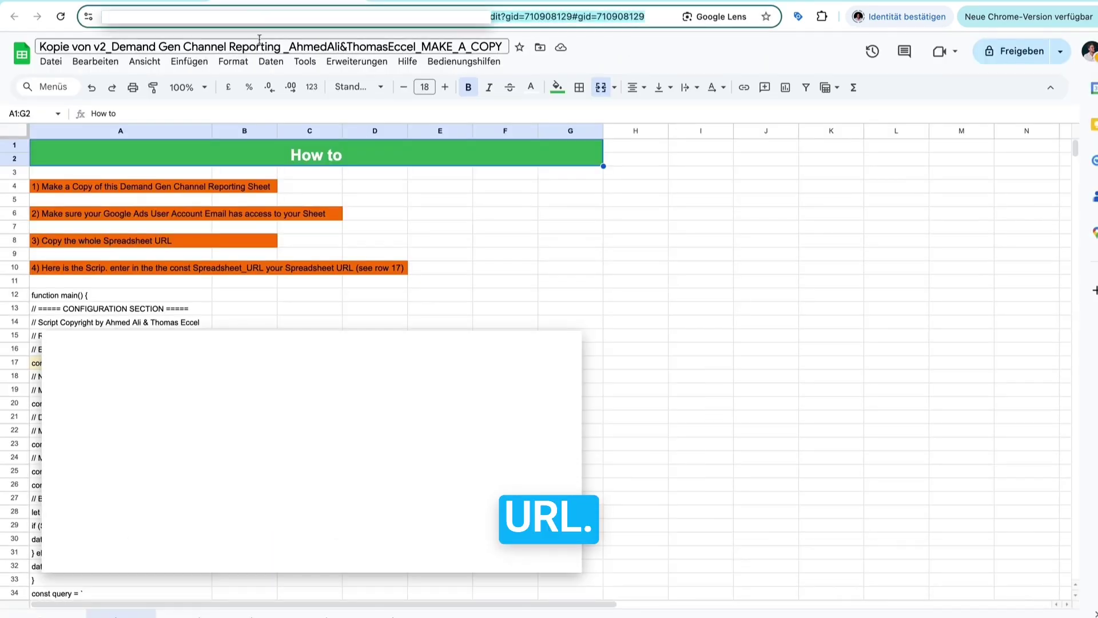
- Select the script code in column A, from A12 down to A61
left_click(103, 212)
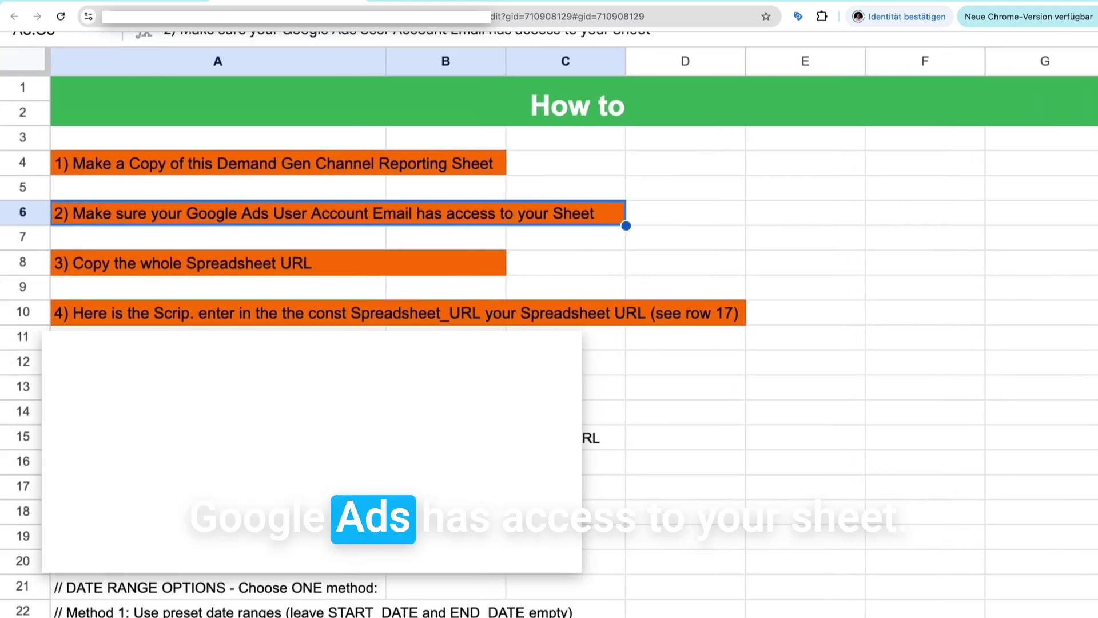
left_click(184, 360)
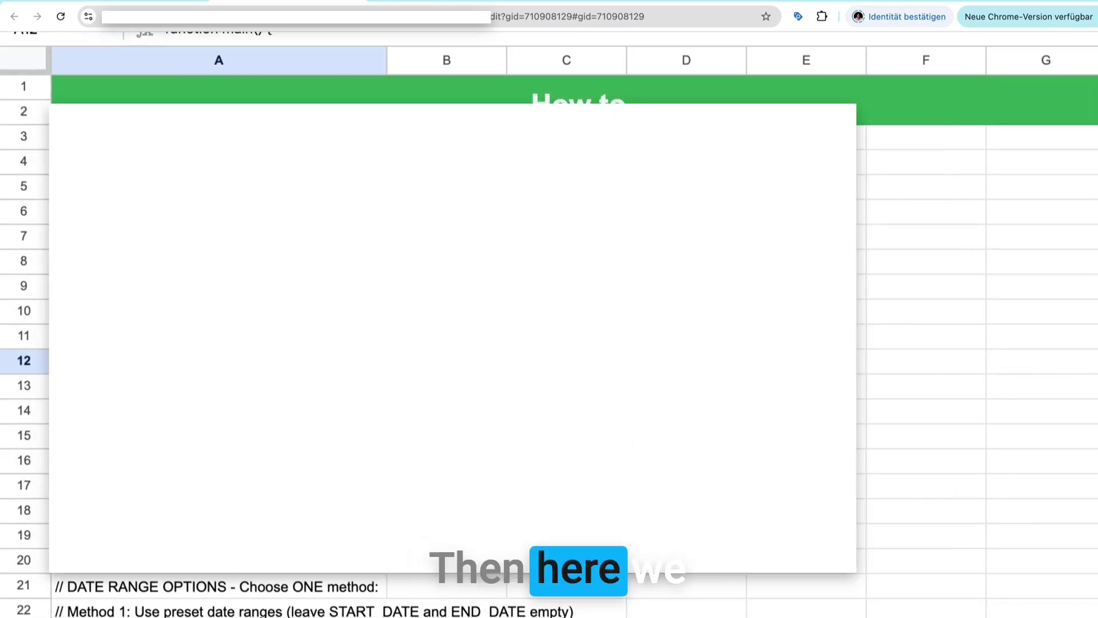
scroll(549, 344, "down", 3)
scroll(550, 343, "down", 5)
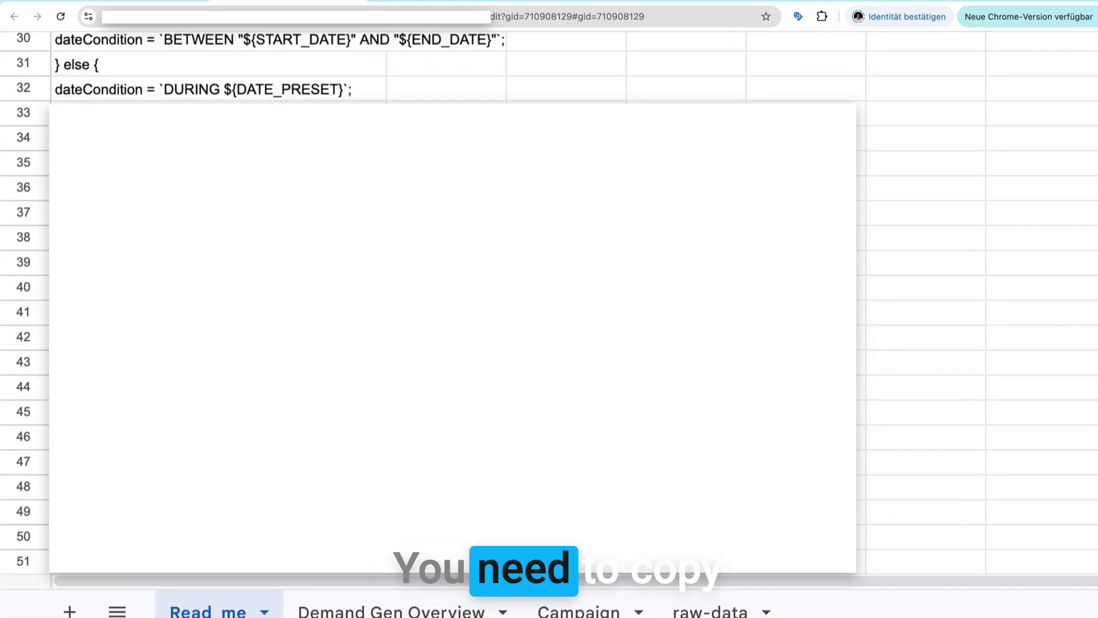
scroll(550, 344, "down", 2)
scroll(549, 344, "down", 2)
left_click(214, 507, "shift")
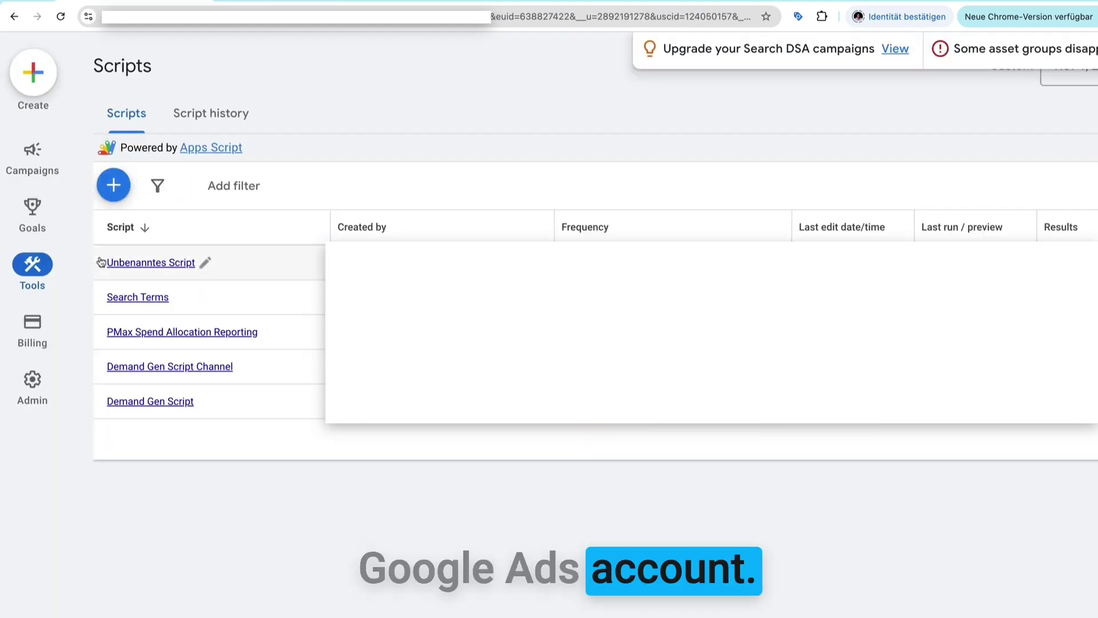
- Create a new blank script under Scripts, paste in the Demand Gen code, and select the default name
left_click(33, 267)
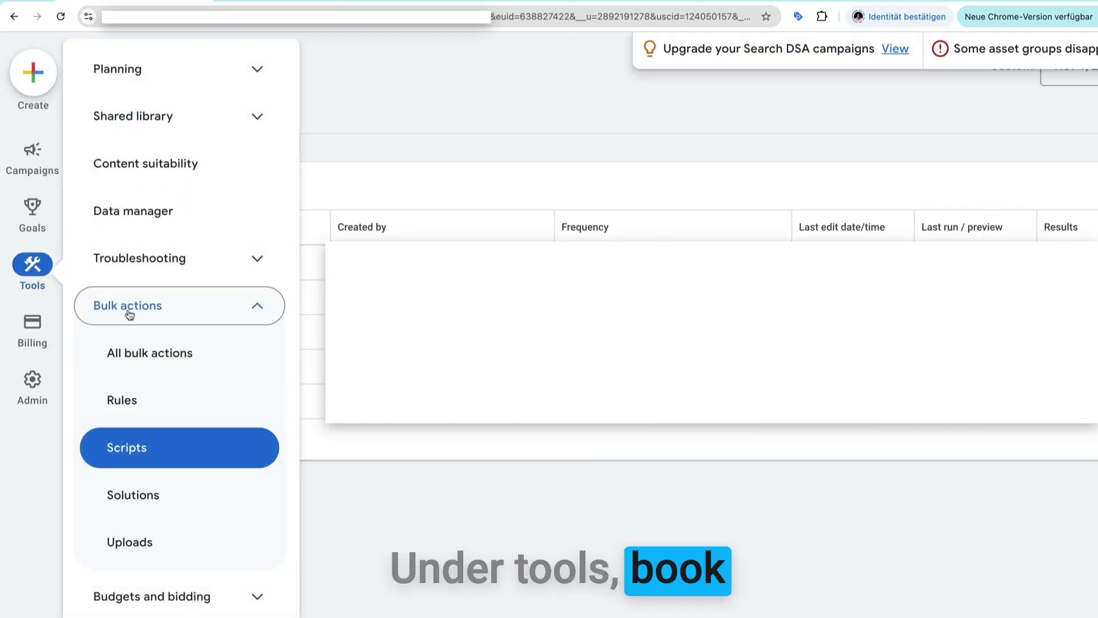
left_click(158, 459)
left_click(112, 185)
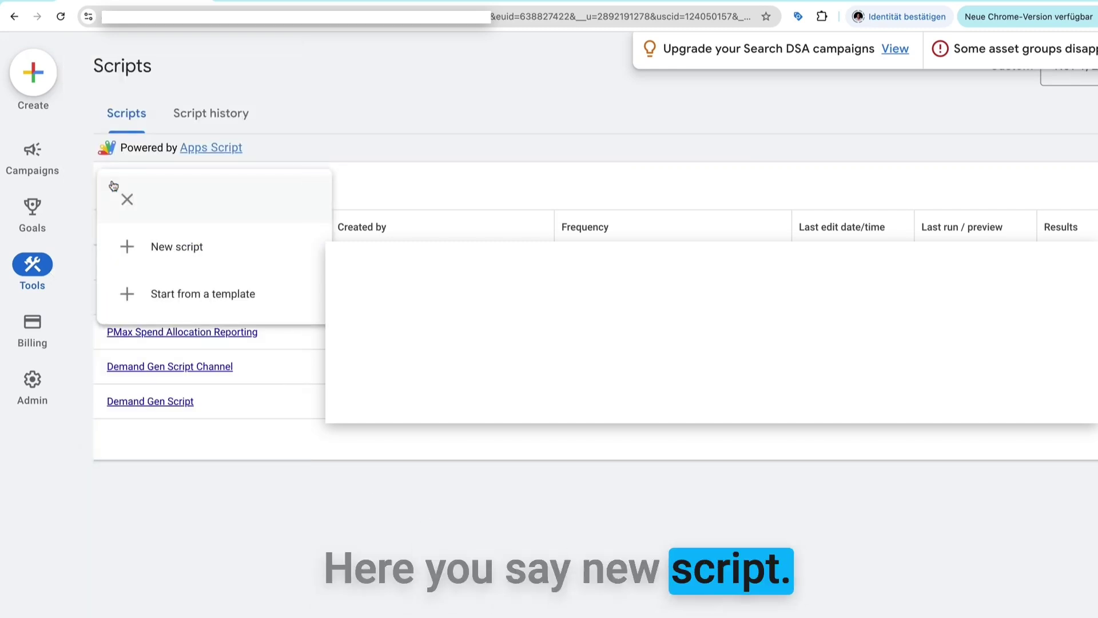
left_click(174, 246)
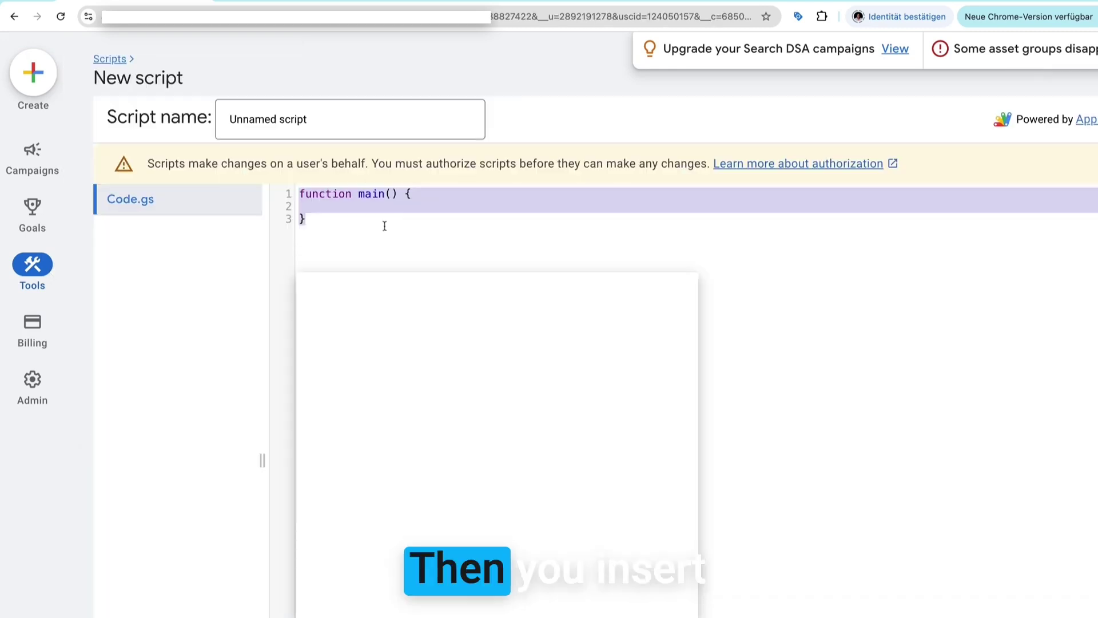
key("ctrl+v")
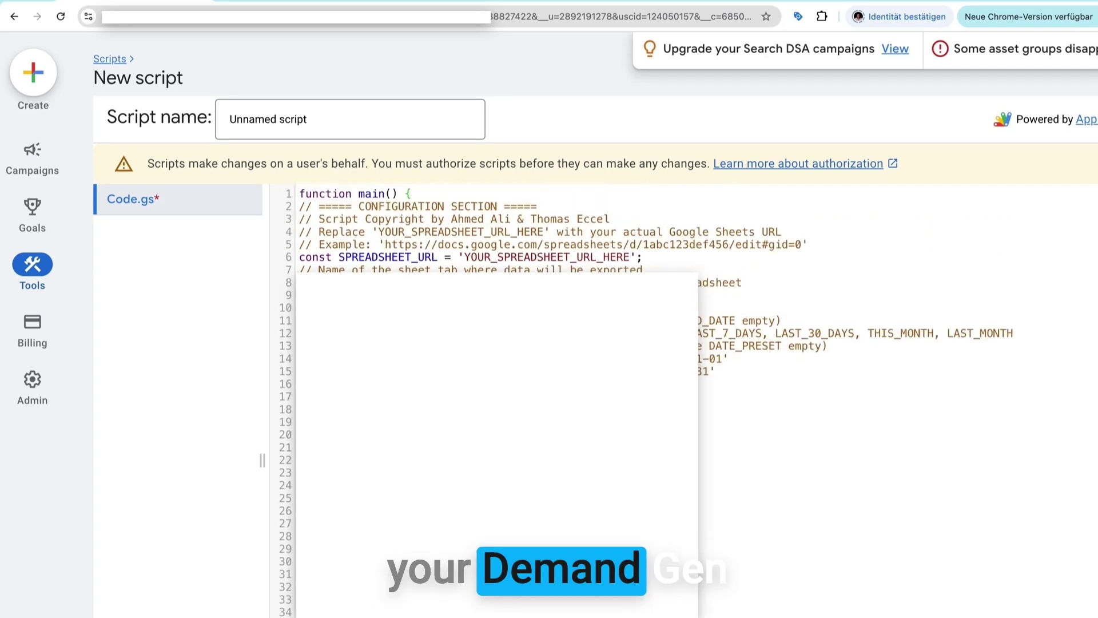
triple_click(308, 115)
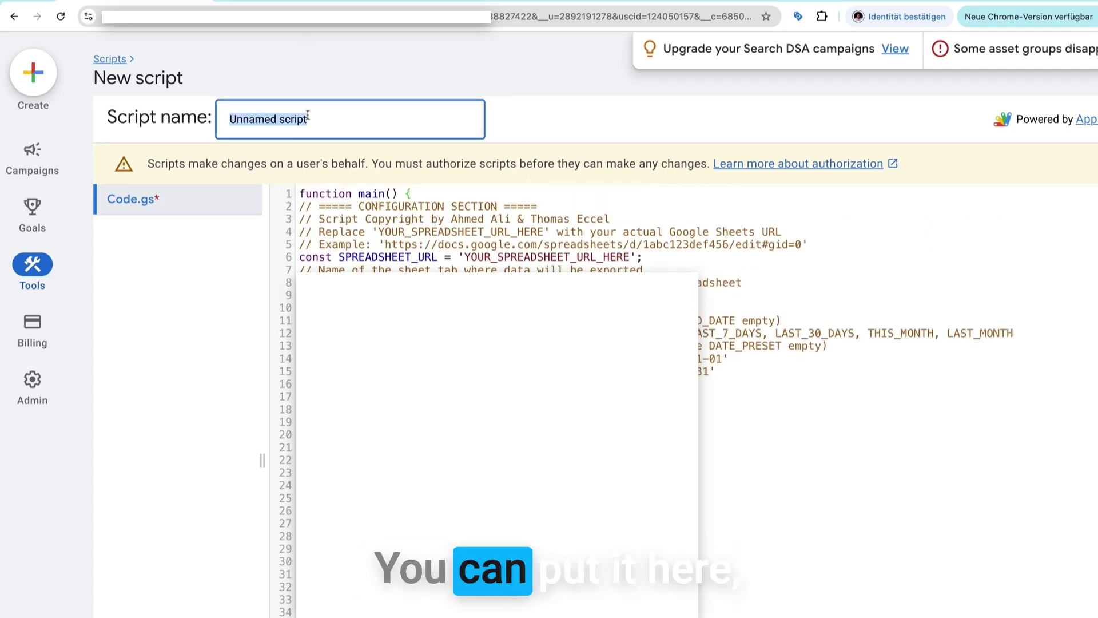
type("Demand")
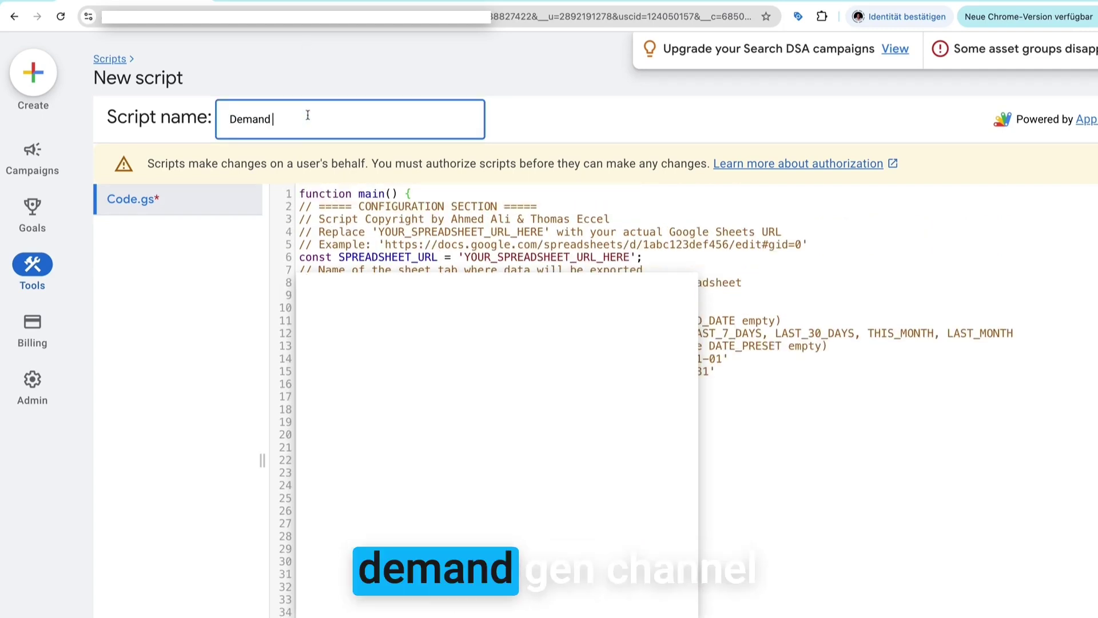
type(" Gen Channel ")
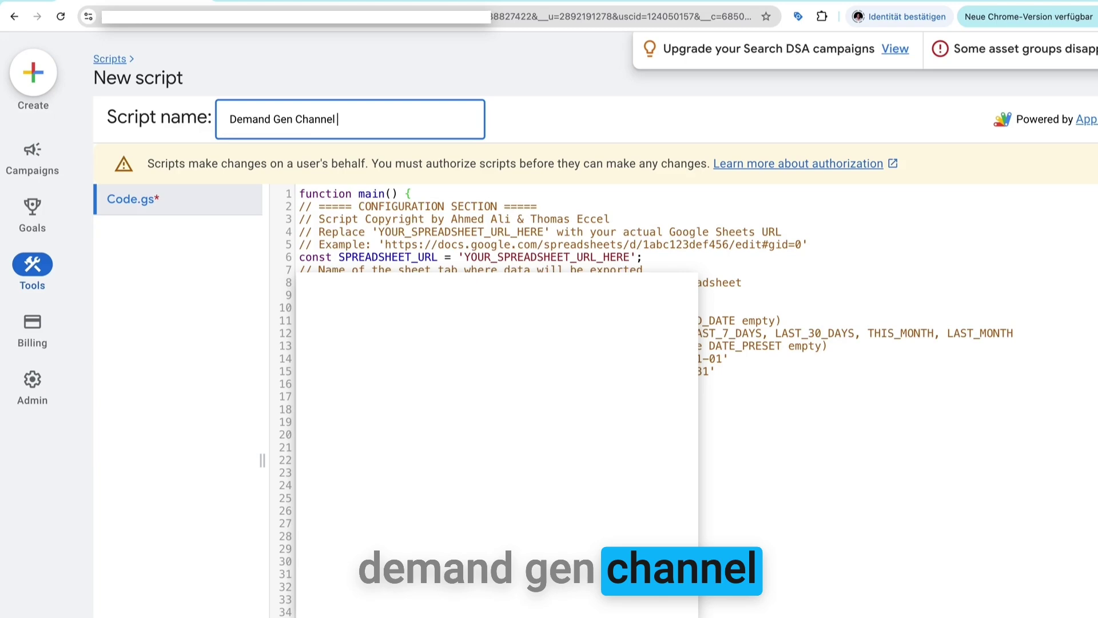
type("Script")
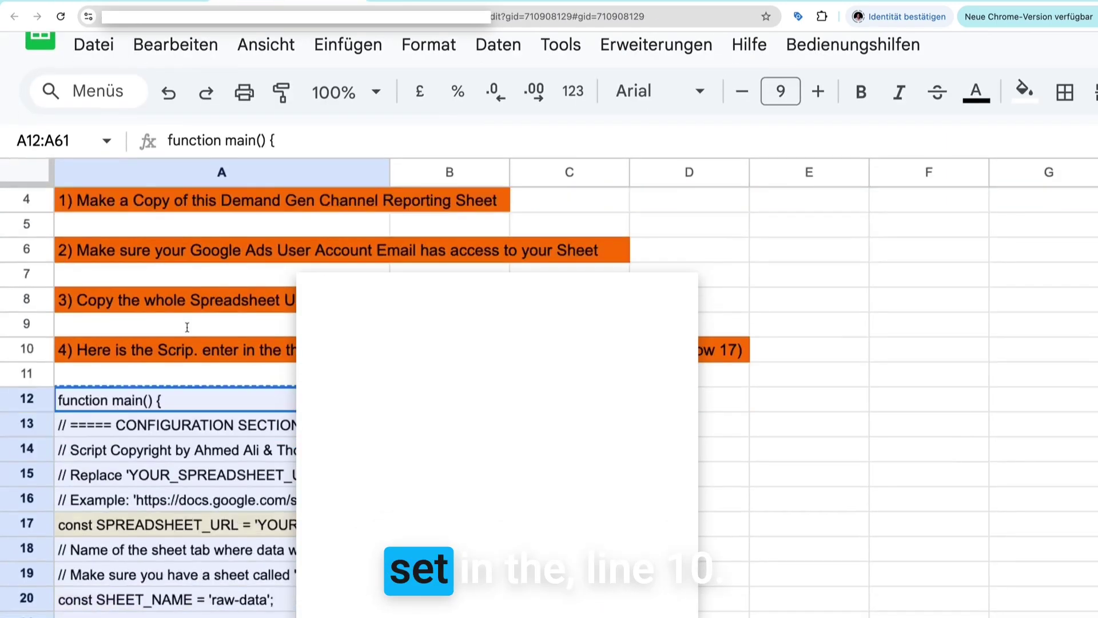
- Read the URL notes in rows 10 and 17, then select the copied sheet's address
left_click(38, 268)
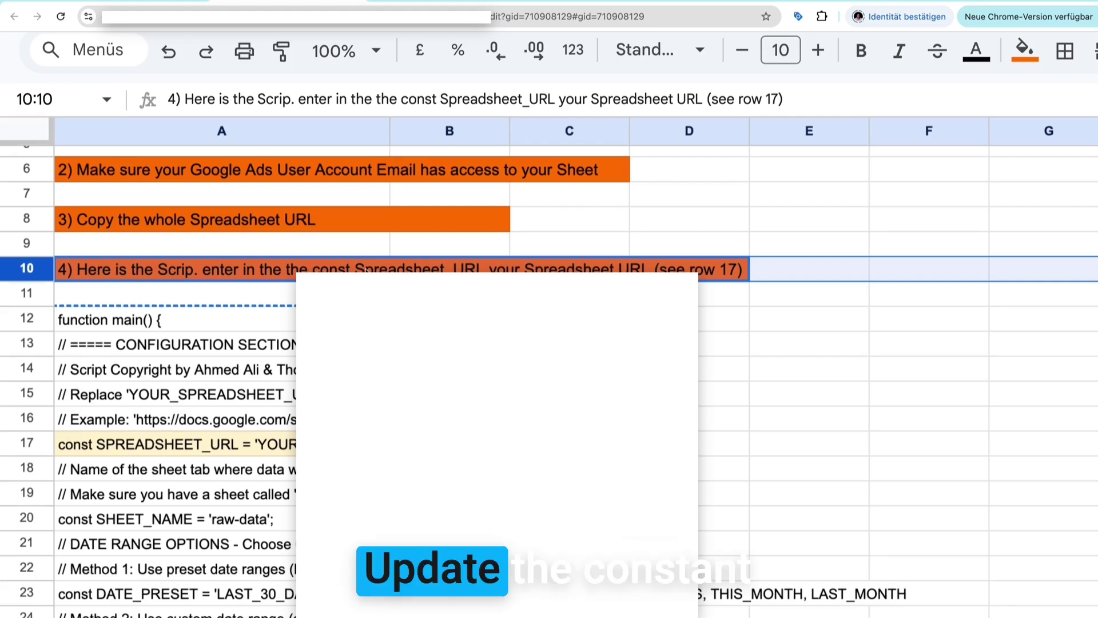
left_click(224, 448)
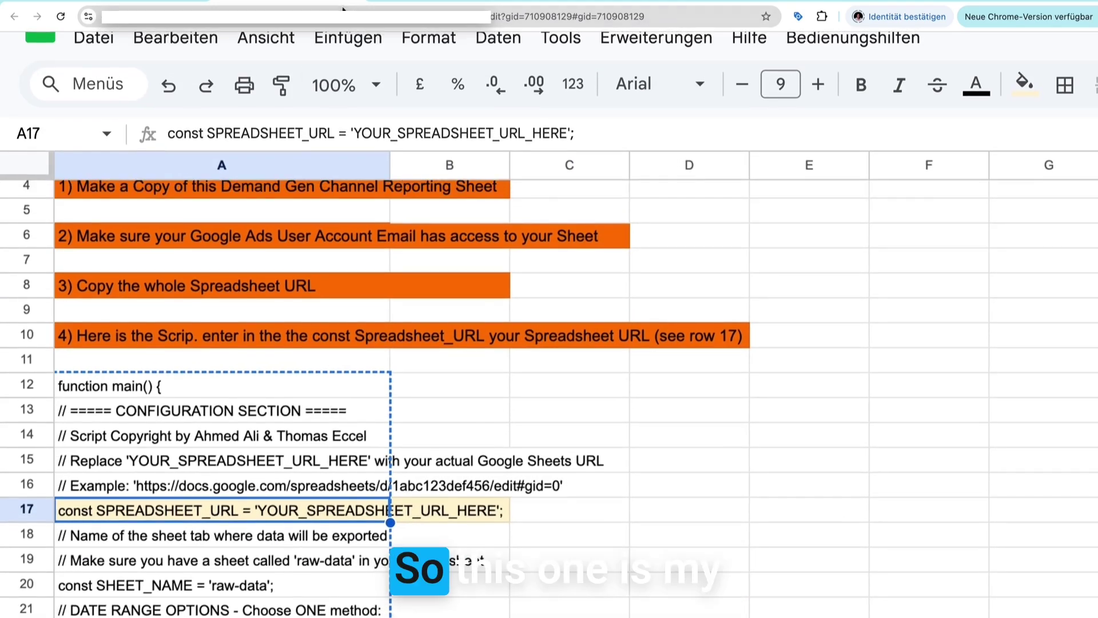
left_click(567, 17)
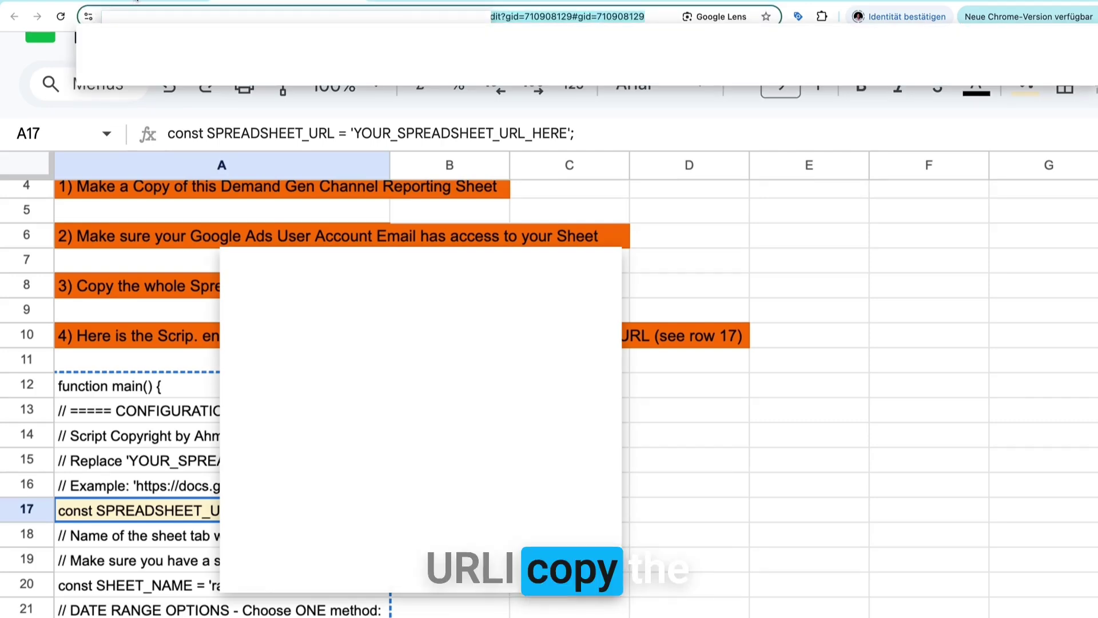
scroll(816, 387, "down", 1)
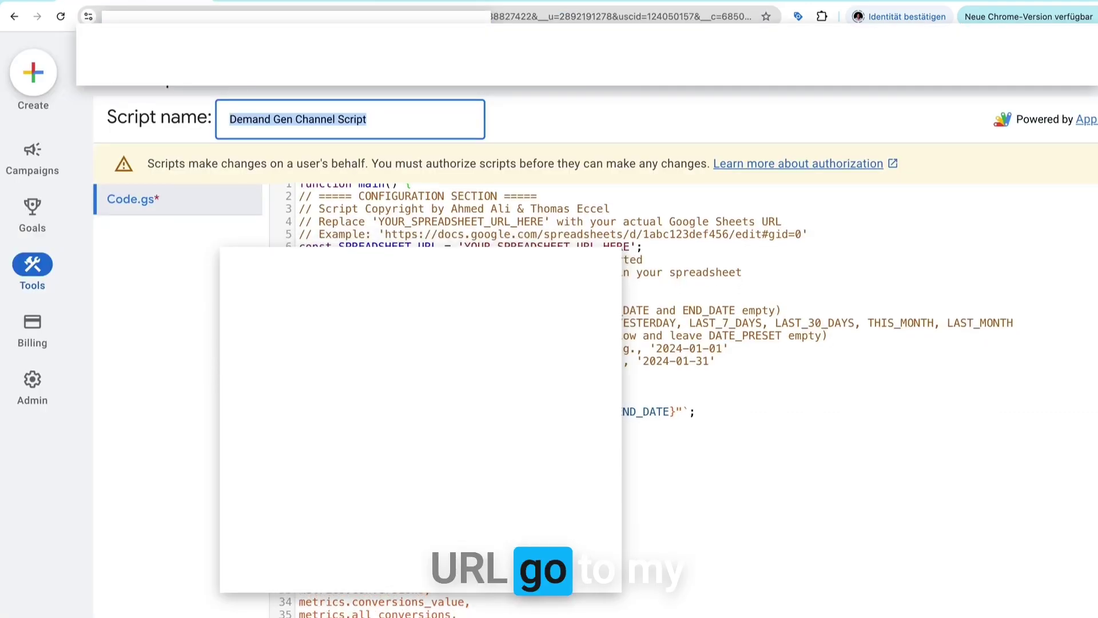
scroll(815, 387, "up", 1)
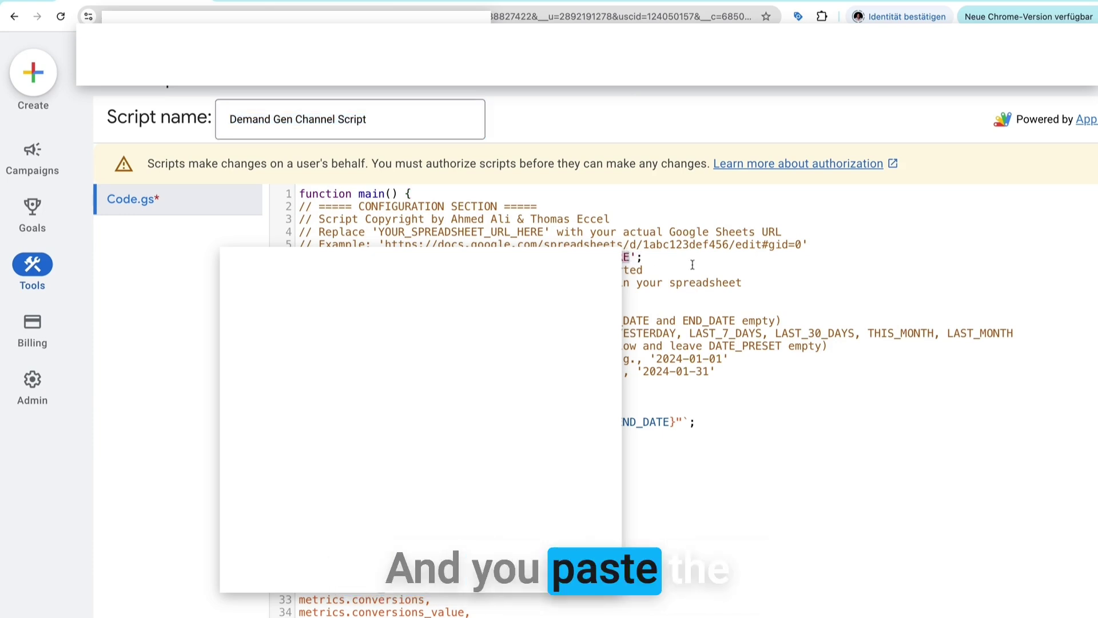
- Paste the sheet URL into the SPREADSHEET_URL line, then save and run the script
key("ctrl+v")
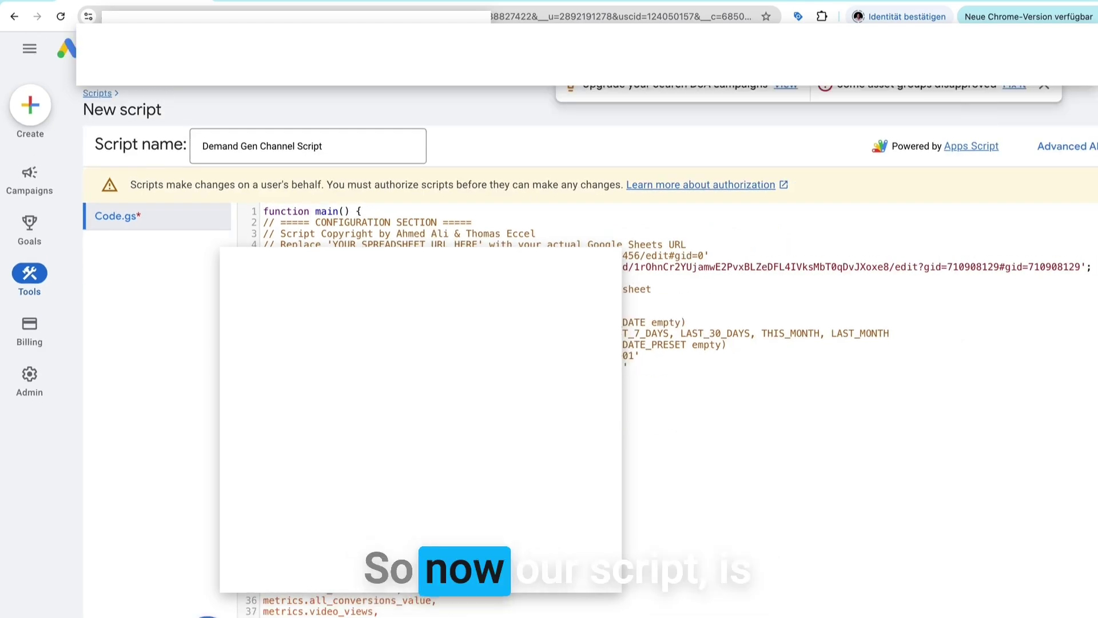
scroll(874, 483, "down", 2)
scroll(874, 483, "down", 1)
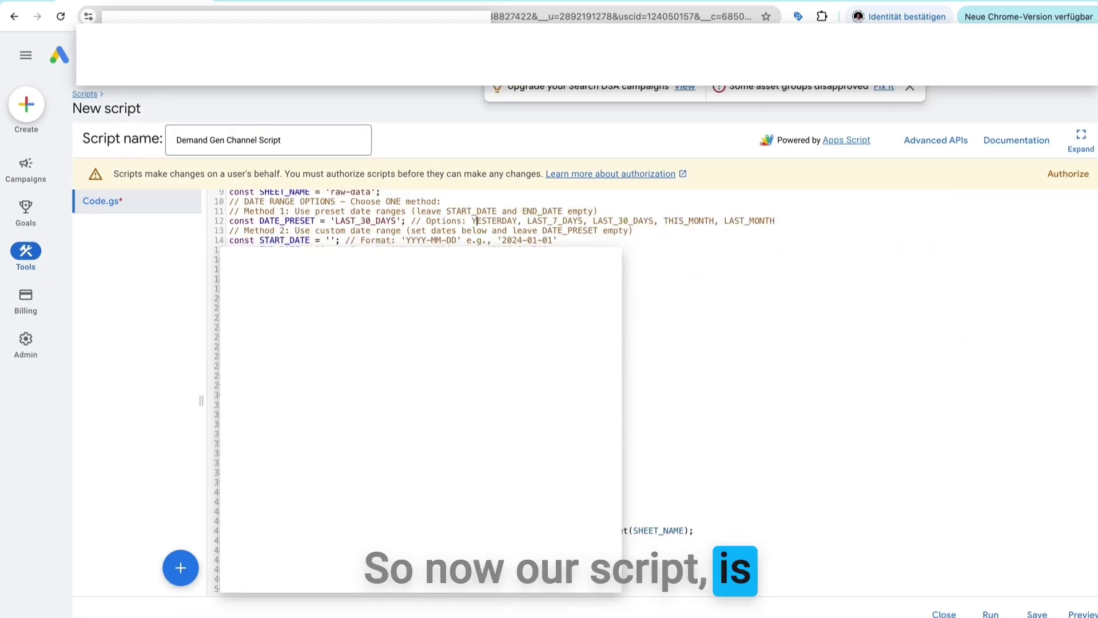
left_click(1037, 615)
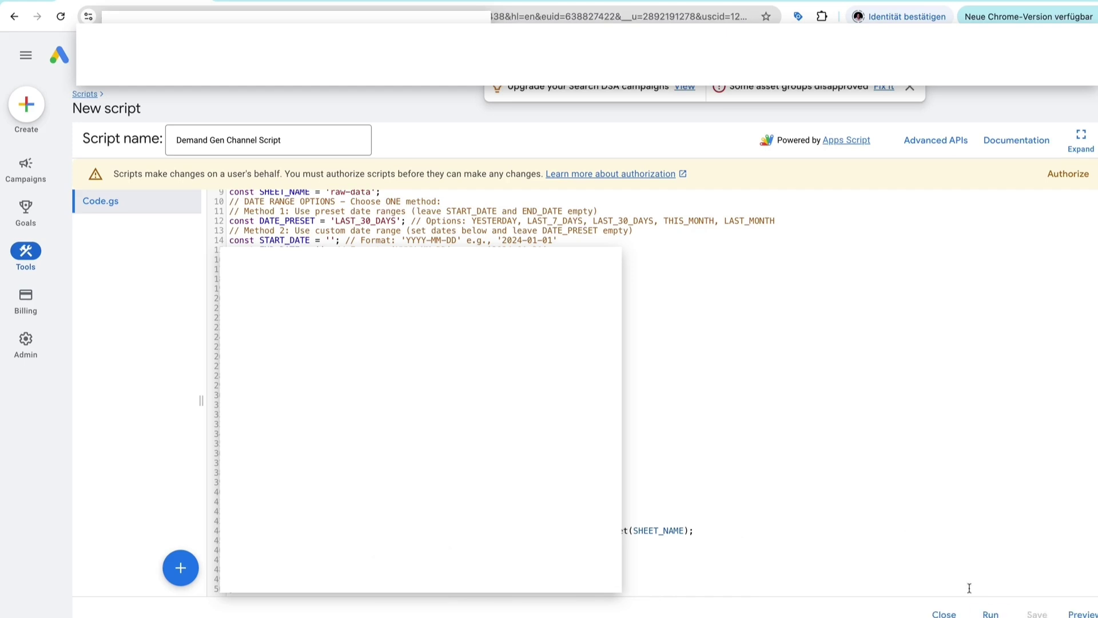
left_click(998, 612)
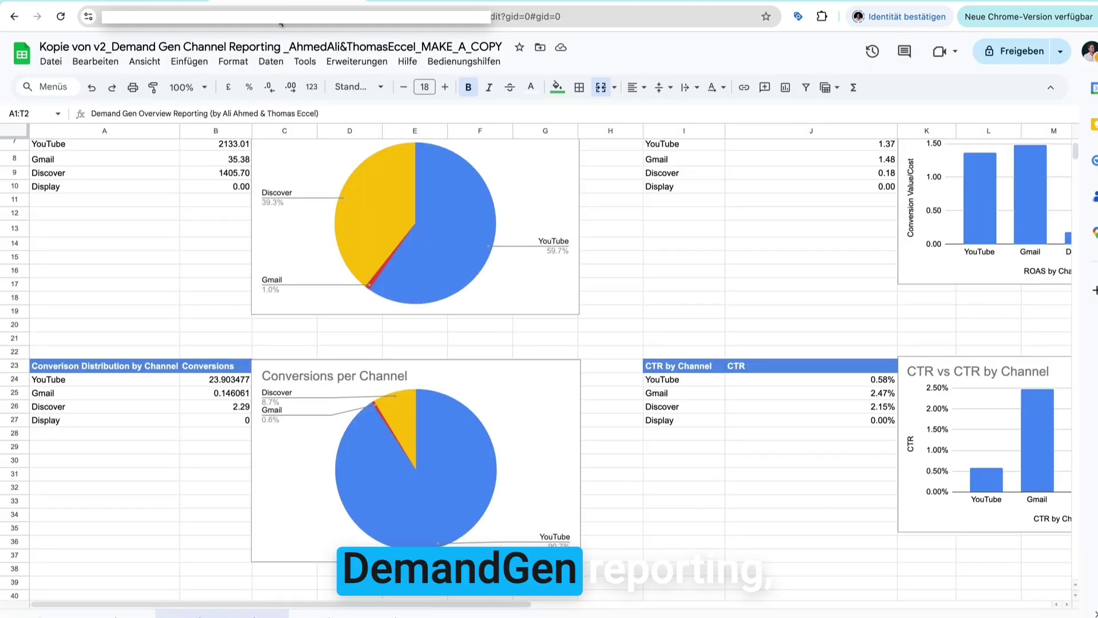
scroll(130, 309, "up", 2)
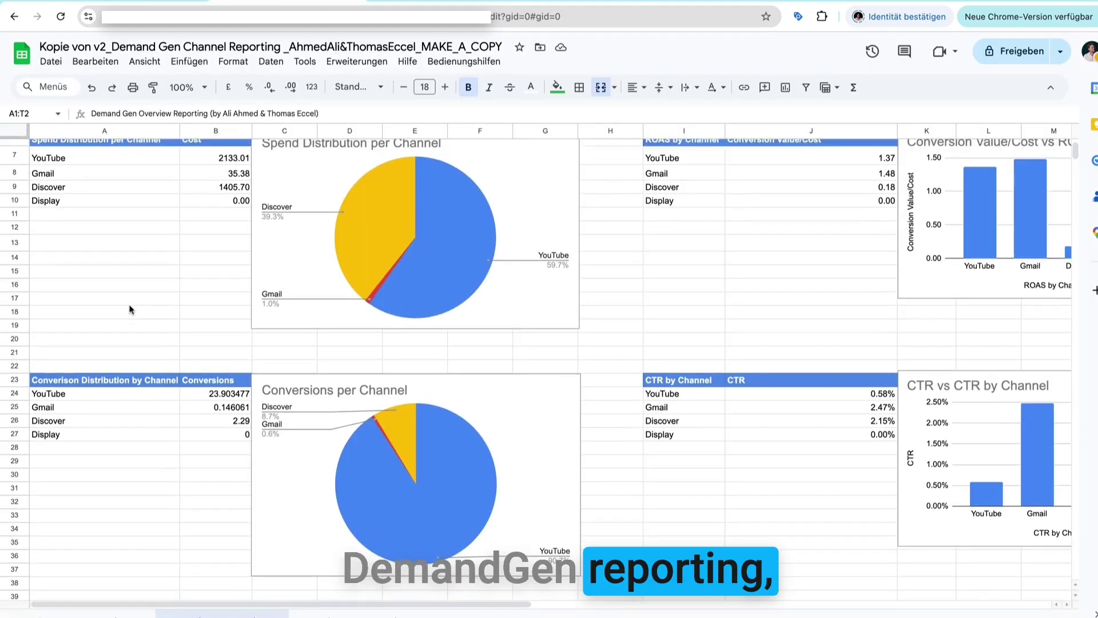
scroll(130, 309, "up", 2)
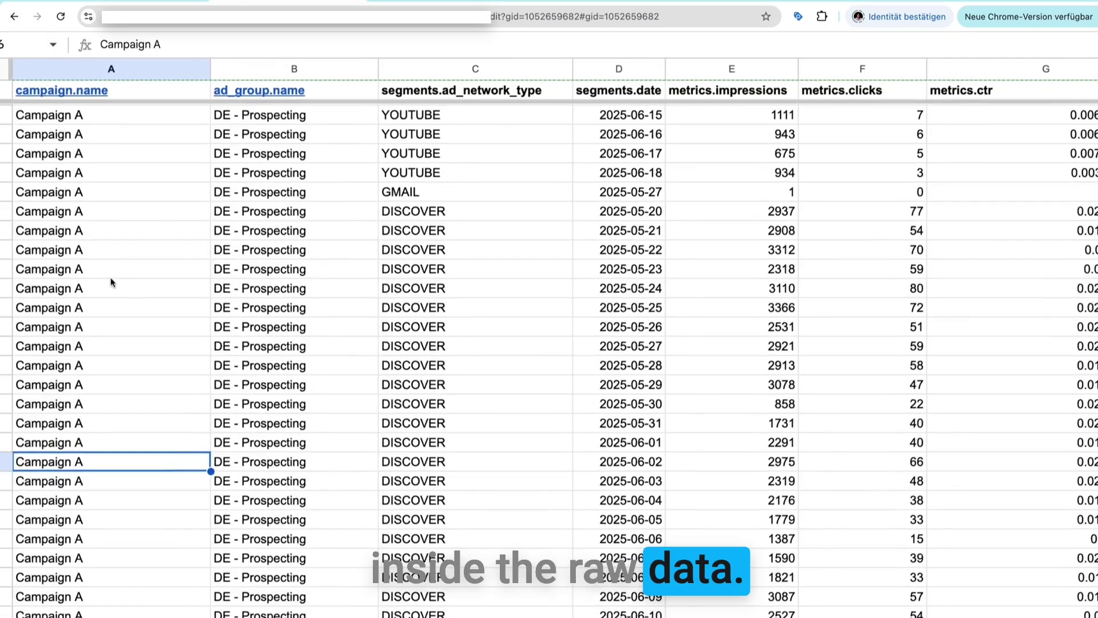
scroll(111, 282, "down", 5)
scroll(111, 282, "down", 10)
scroll(110, 283, "down", 5)
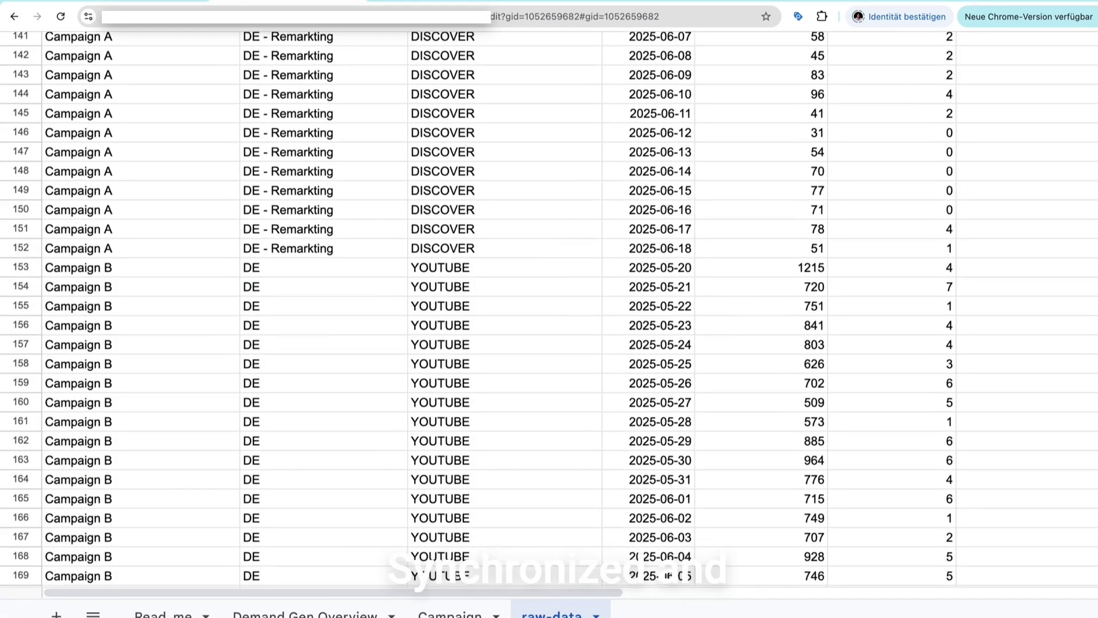
scroll(549, 318, "down", 5)
left_click(321, 615)
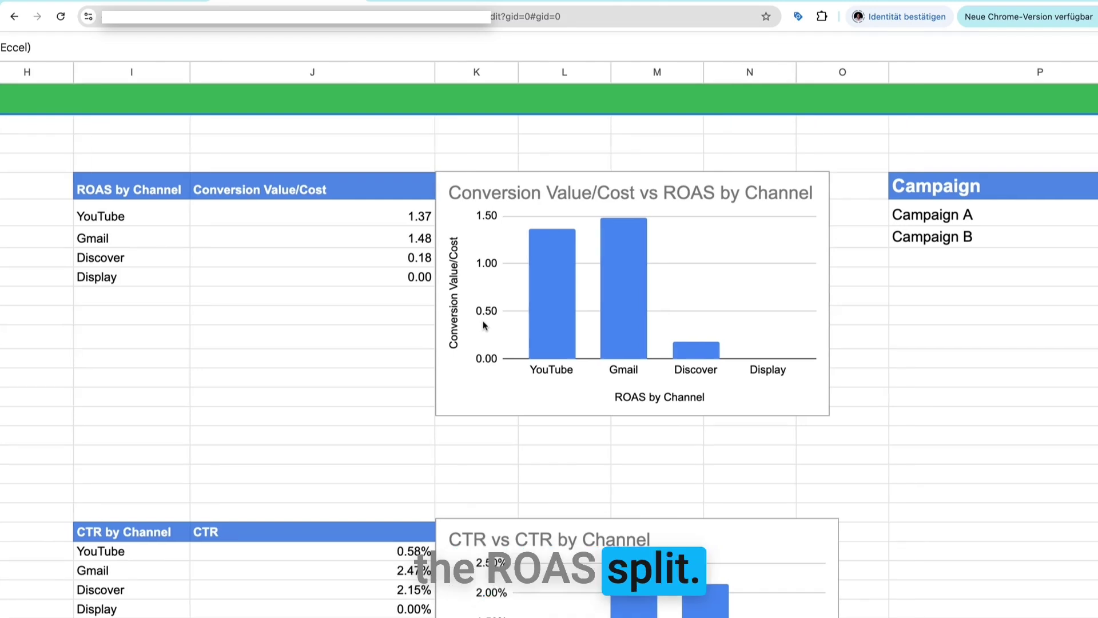
scroll(484, 325, "right", 5)
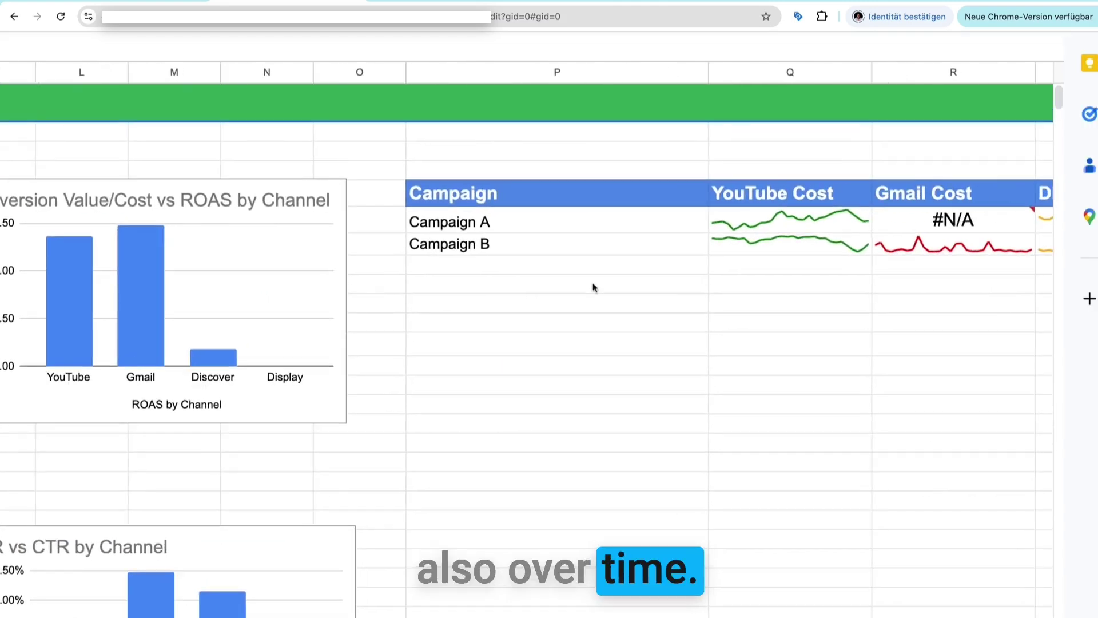
scroll(593, 286, "right", 3)
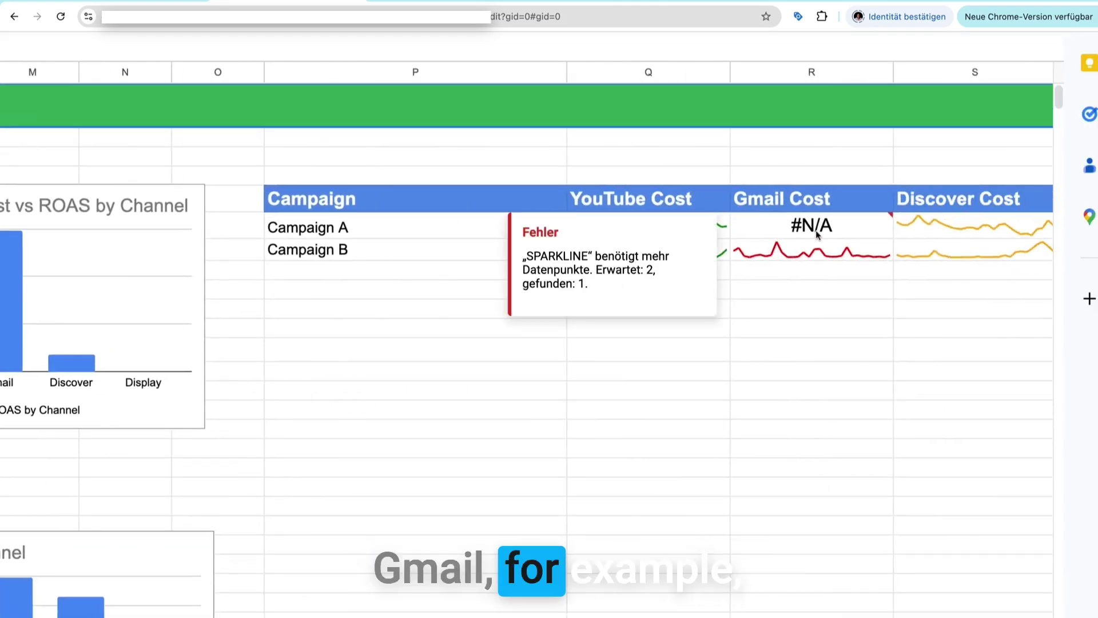
scroll(821, 294, "right", 3)
scroll(819, 294, "right", 1)
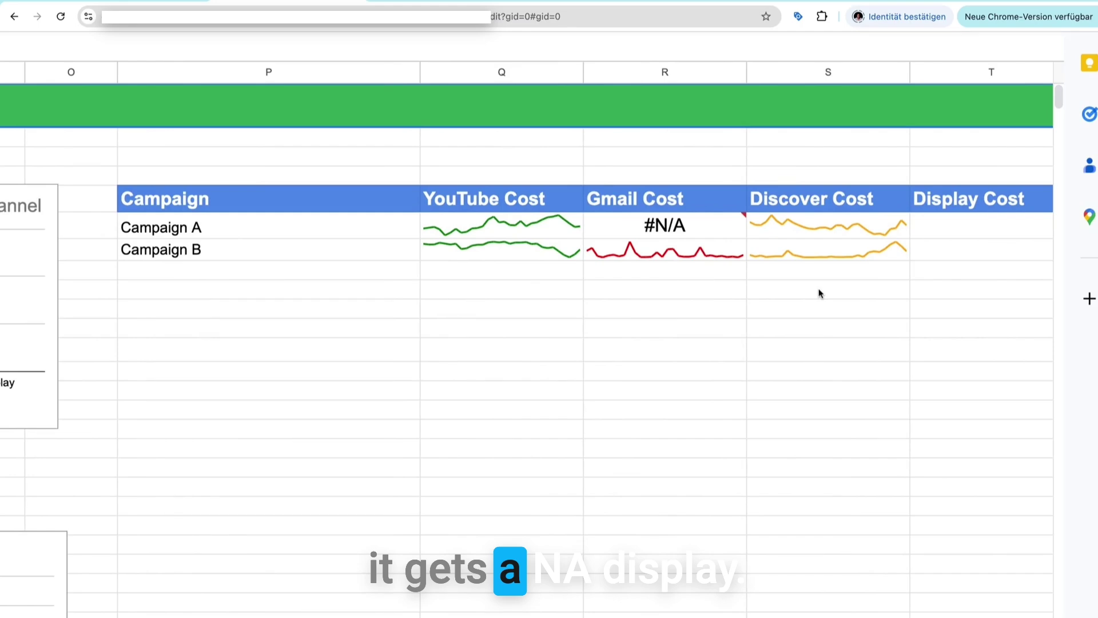
scroll(727, 318, "left", 1)
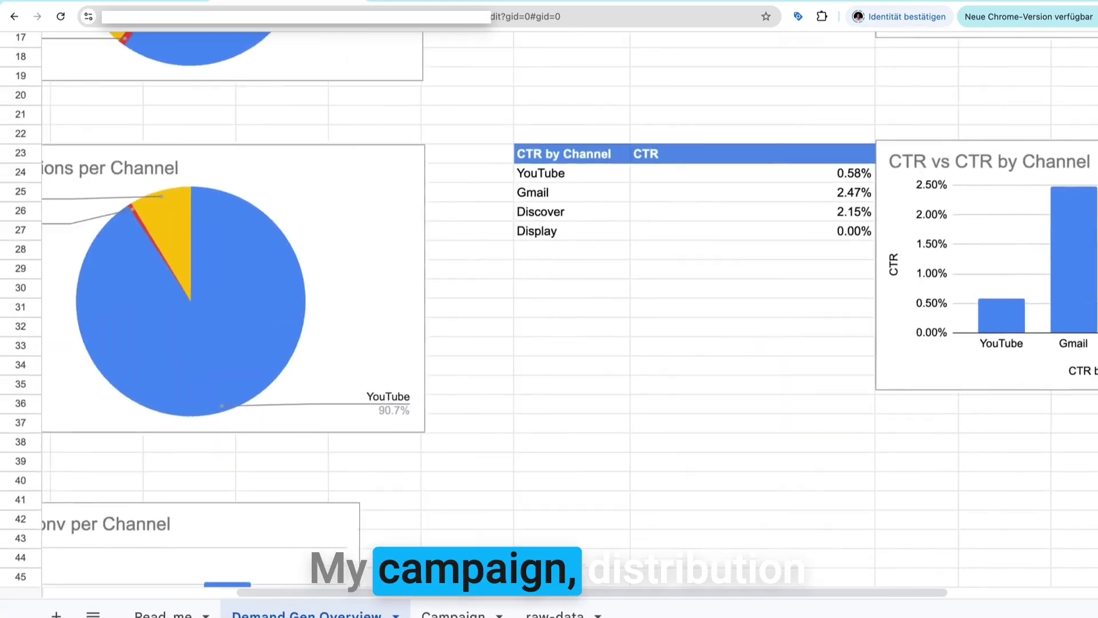
scroll(579, 348, "left", 3)
scroll(296, 293, "left", 3)
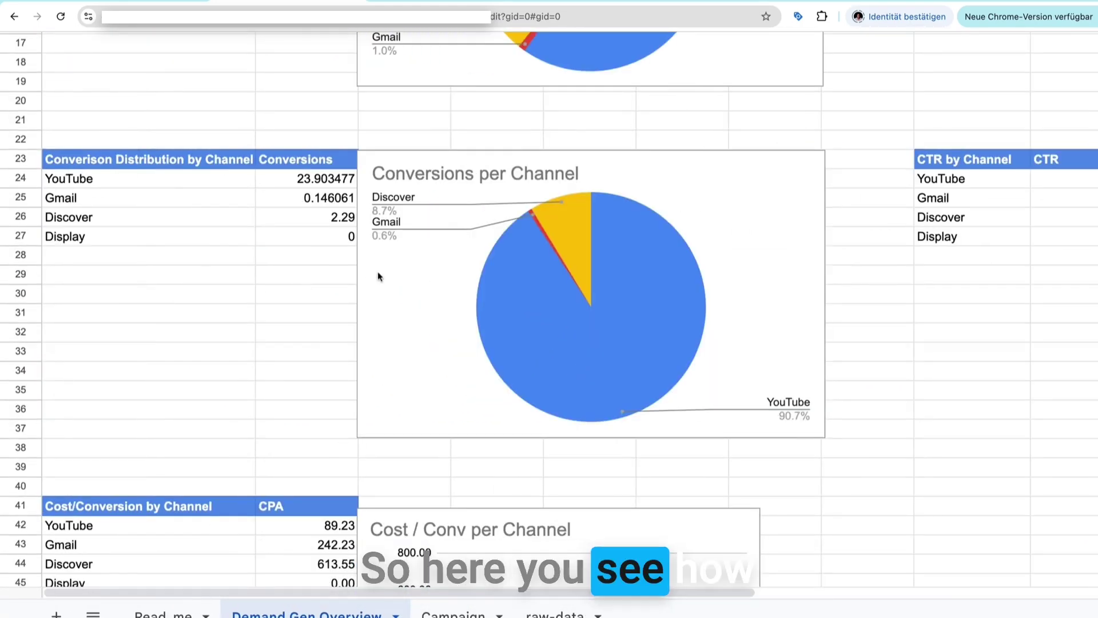
scroll(524, 311, "right", 3)
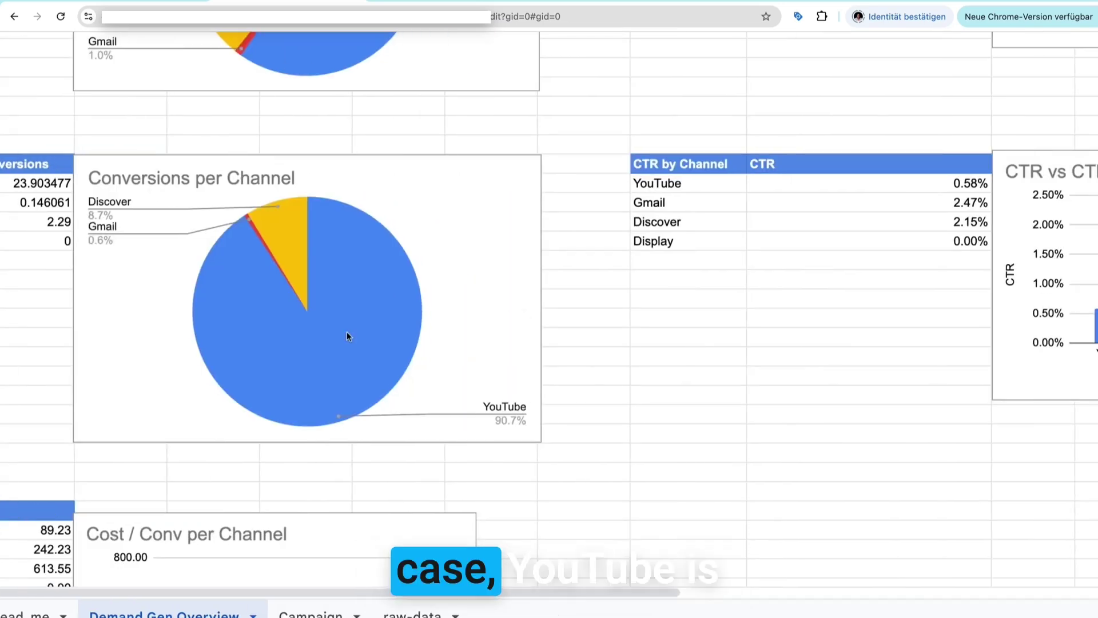
scroll(347, 332, "right", 5)
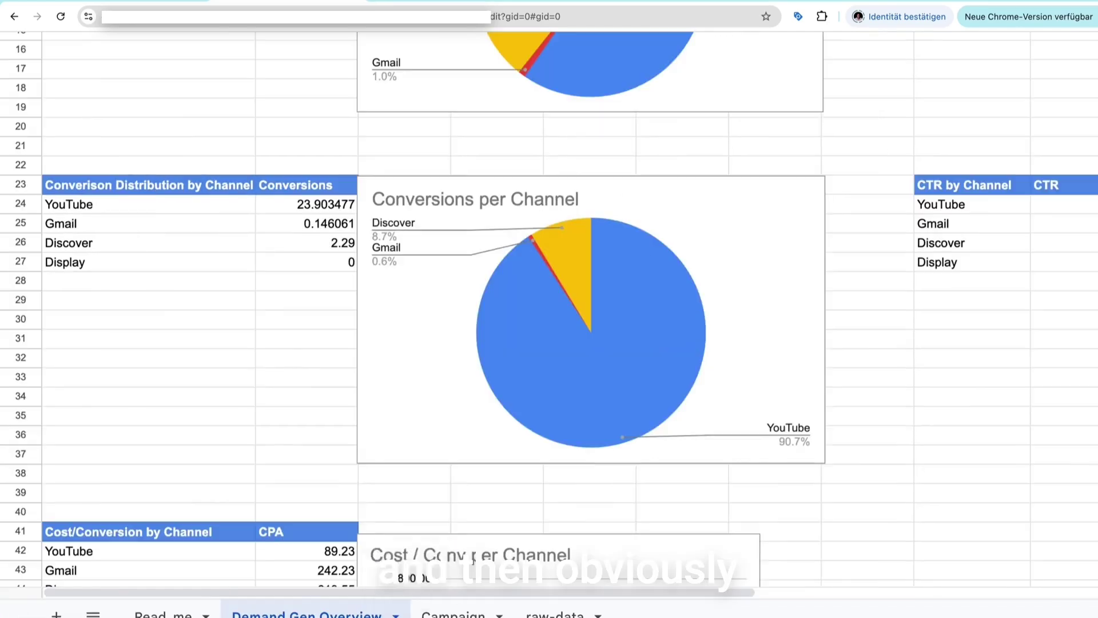
scroll(212, 351, "down", 3)
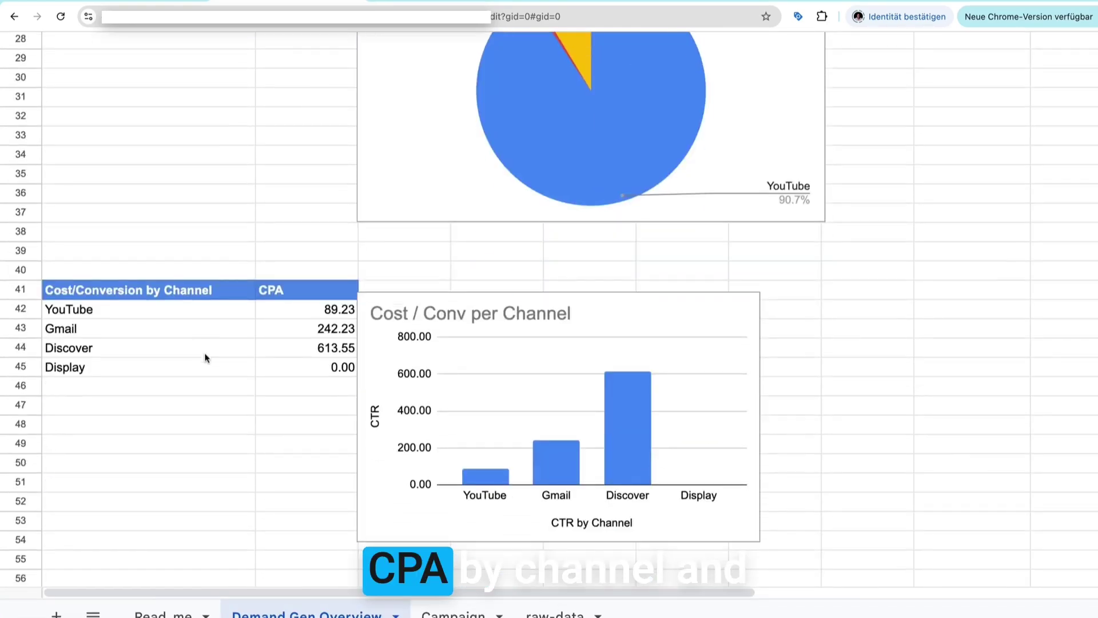
scroll(206, 357, "down", 3)
scroll(214, 386, "down", 3)
scroll(215, 393, "right", 3)
scroll(215, 391, "down", 1)
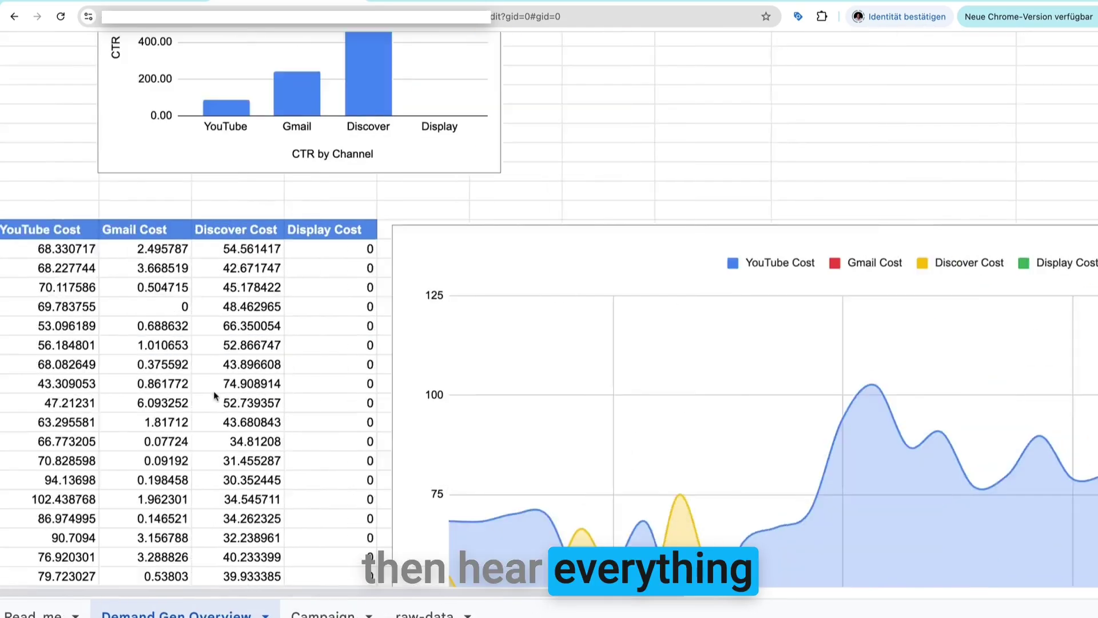
scroll(214, 393, "right", 3)
scroll(214, 391, "right", 2)
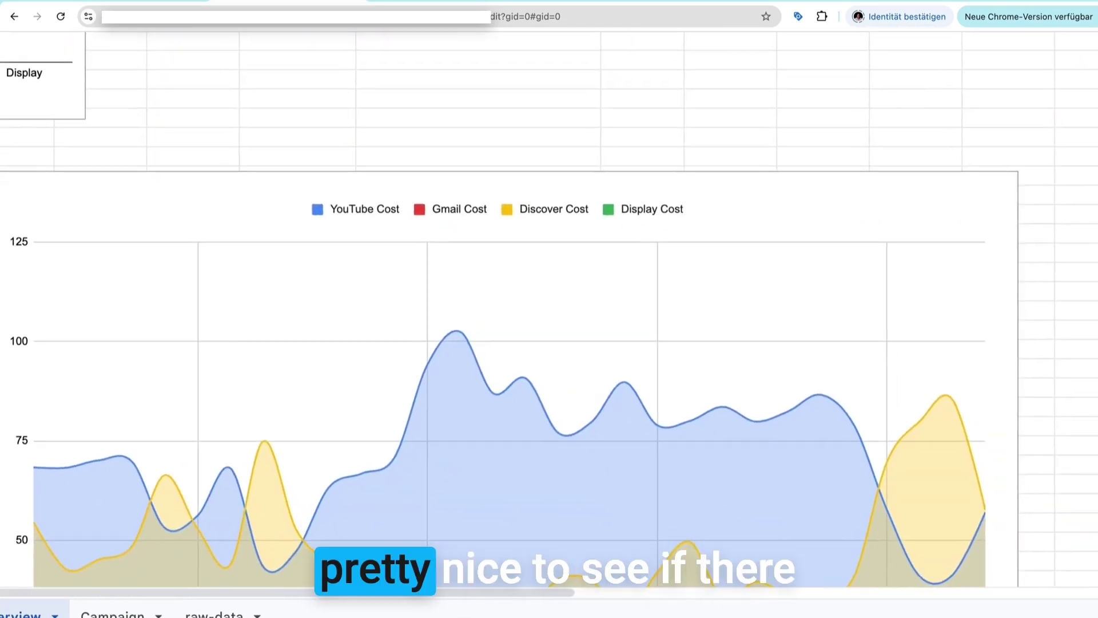
scroll(214, 392, "left", 1)
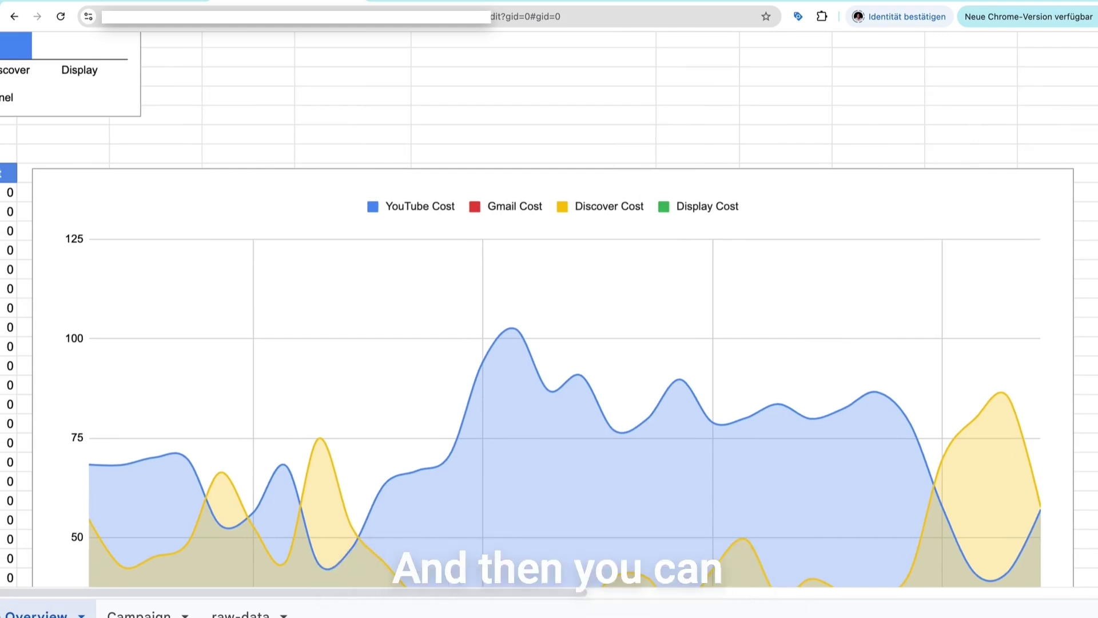
scroll(549, 344, "down", 1)
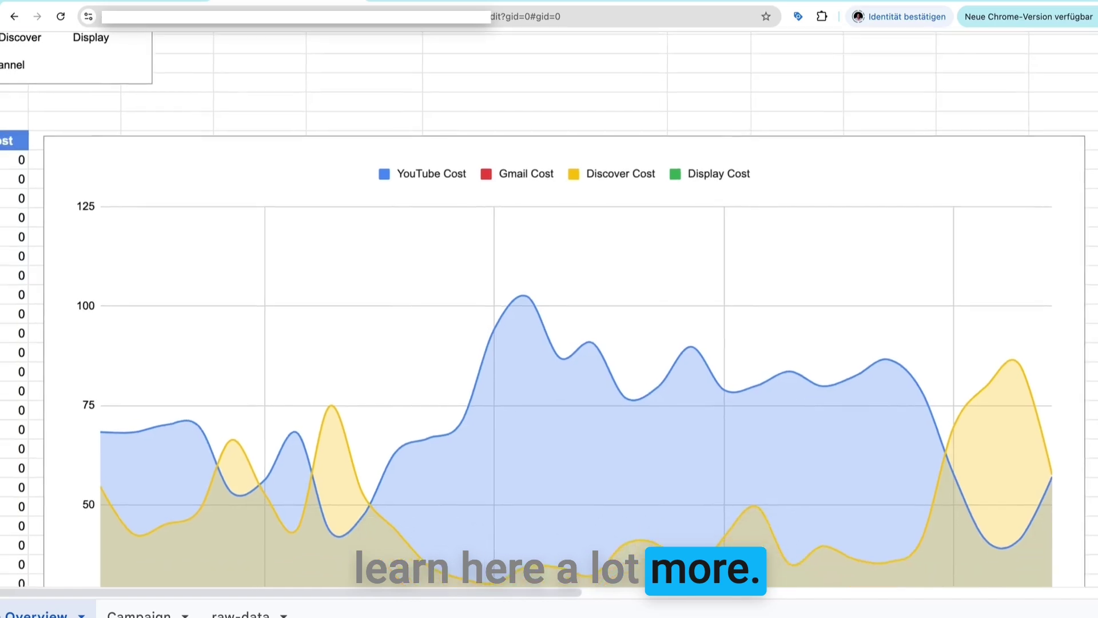
scroll(549, 343, "down", 2)
scroll(550, 344, "left", 1)
scroll(549, 343, "left", 6)
scroll(233, 456, "up", 2)
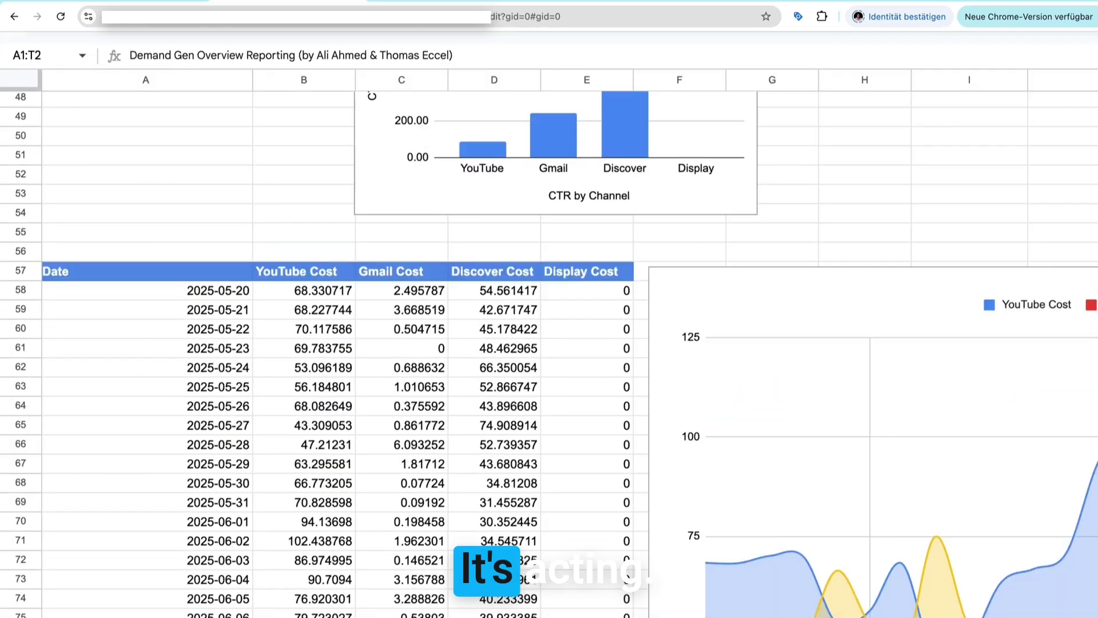
scroll(232, 455, "down", 3)
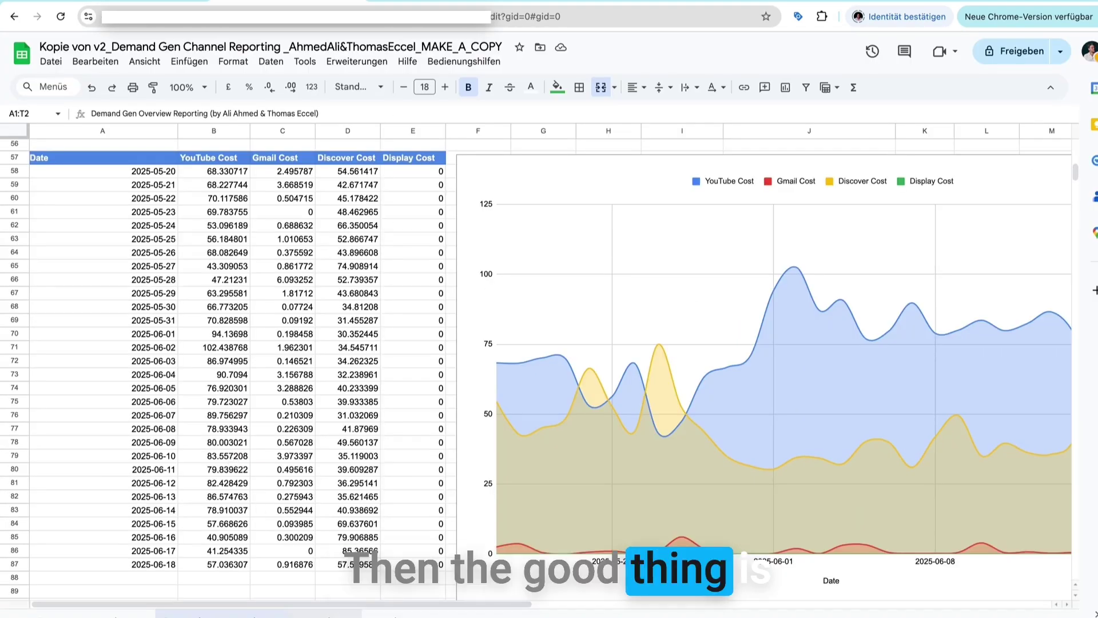
- On the Campaign sheet, set Select Campaign to Campaign A, then to Campaign B
left_click(324, 615)
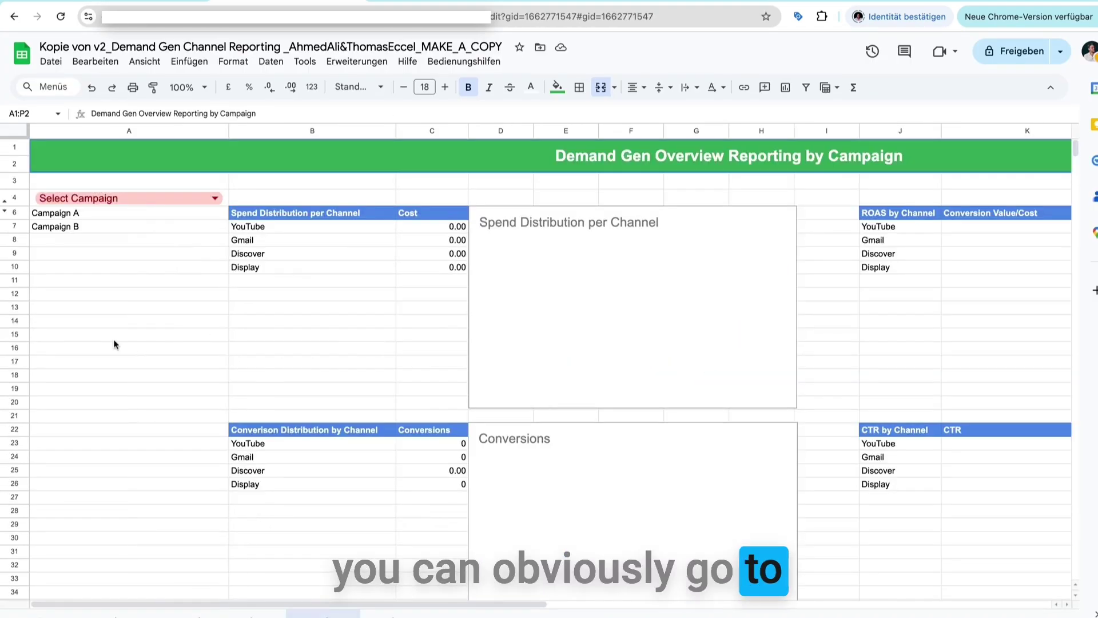
left_click(121, 196)
left_click(60, 238)
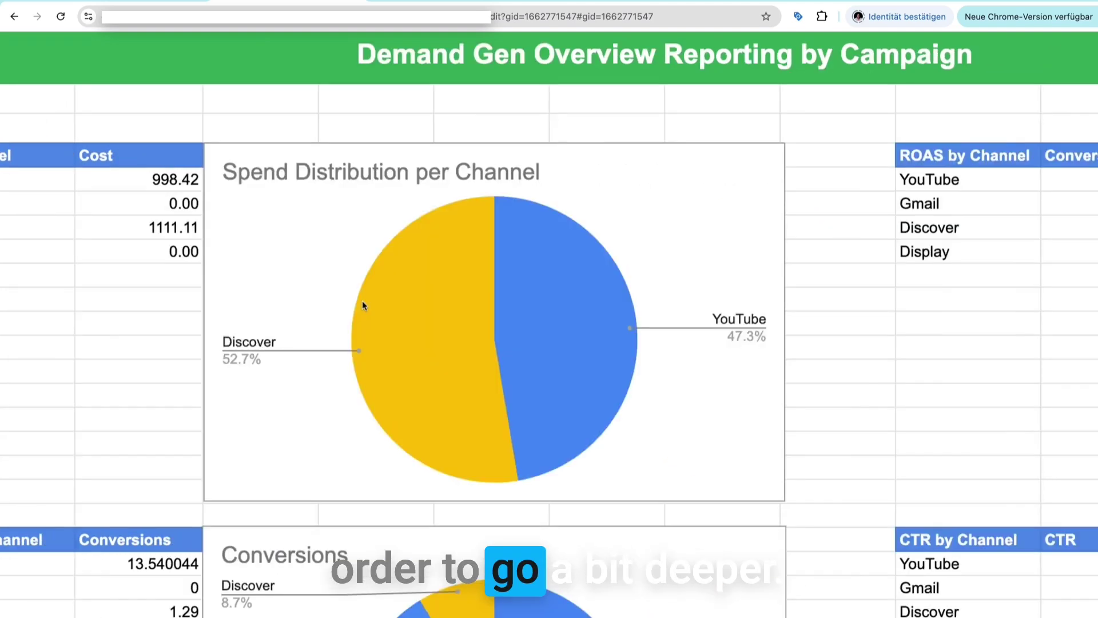
scroll(373, 303, "down", 10)
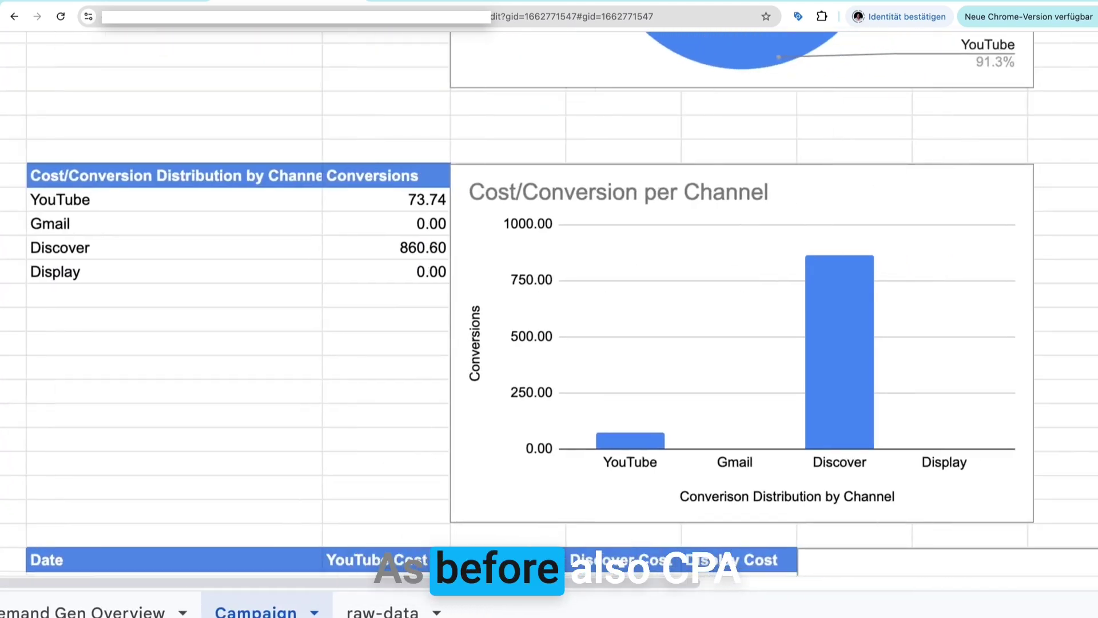
scroll(362, 301, "down", 5)
scroll(549, 309, "down", 5)
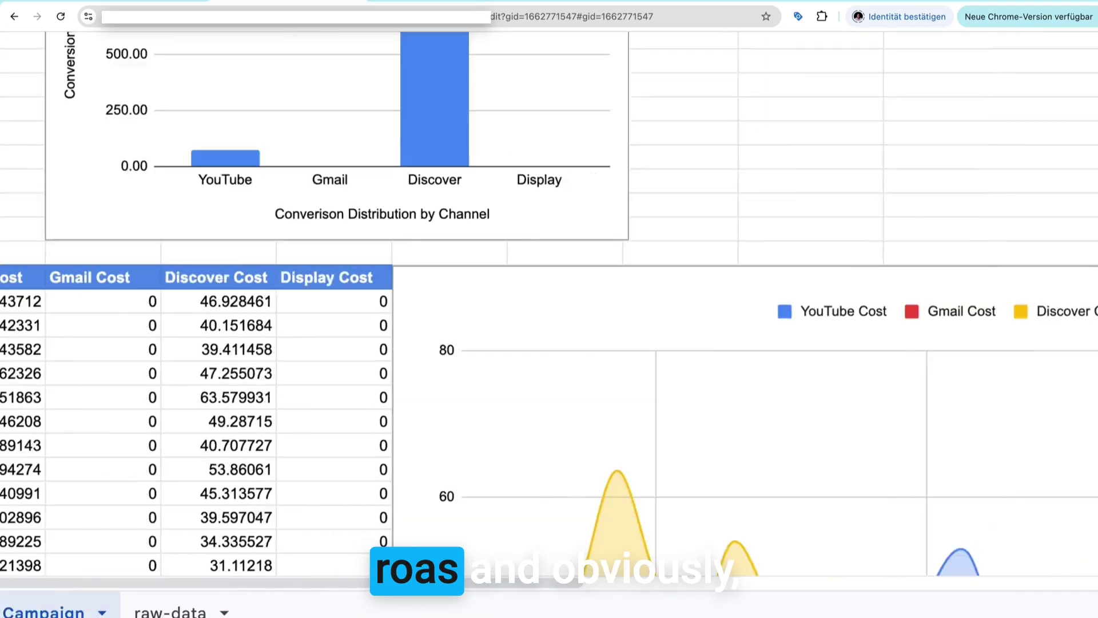
scroll(550, 308, "right", 5)
scroll(549, 309, "right", 1)
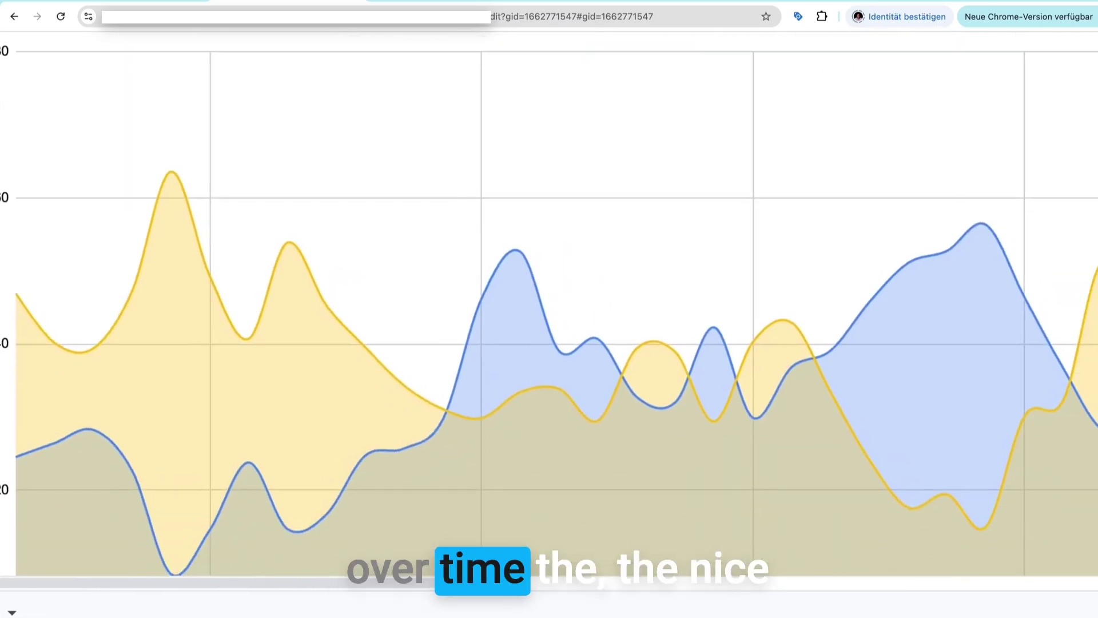
scroll(549, 310, "down", 3)
scroll(550, 309, "left", 10)
scroll(176, 270, "up", 8)
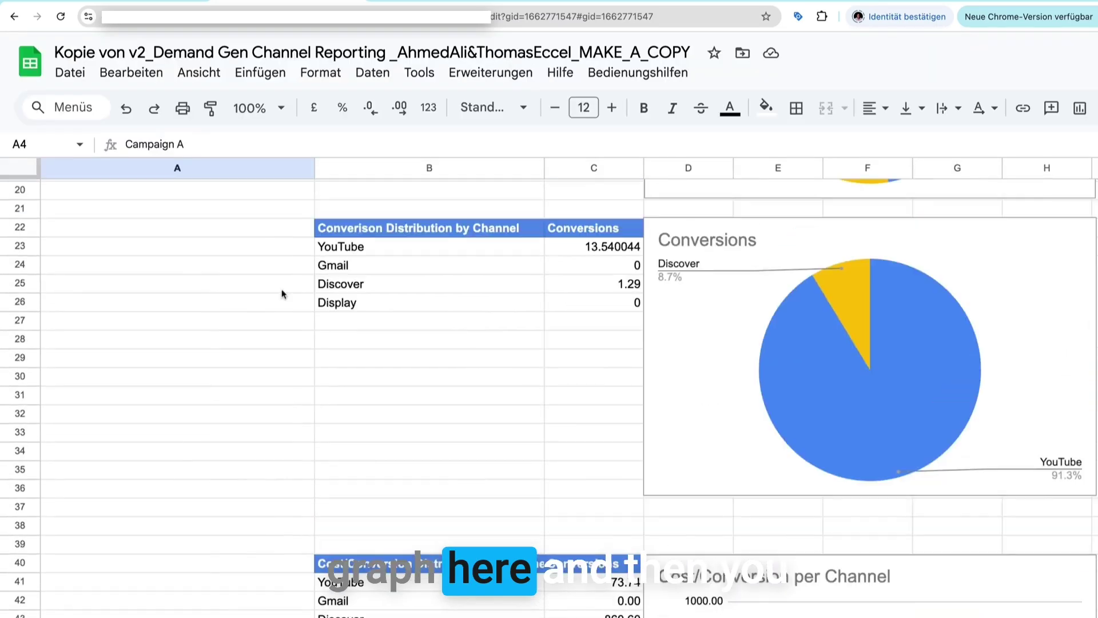
scroll(177, 269, "up", 8)
scroll(176, 269, "up", 2)
left_click(148, 259)
left_click(147, 343)
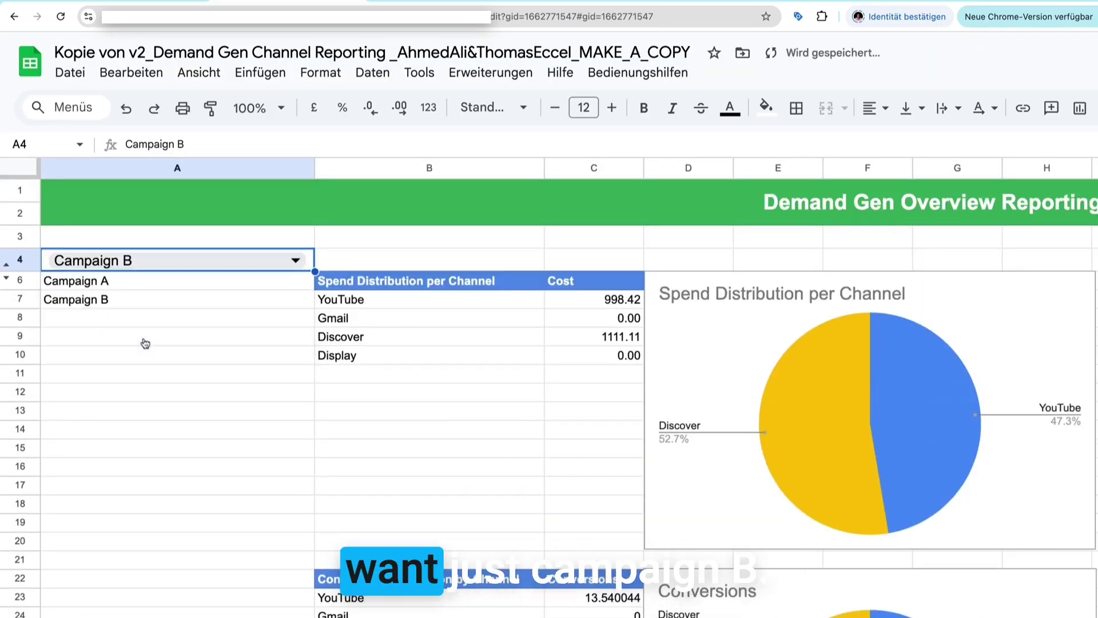
scroll(372, 413, "right", 3)
scroll(442, 413, "right", 5)
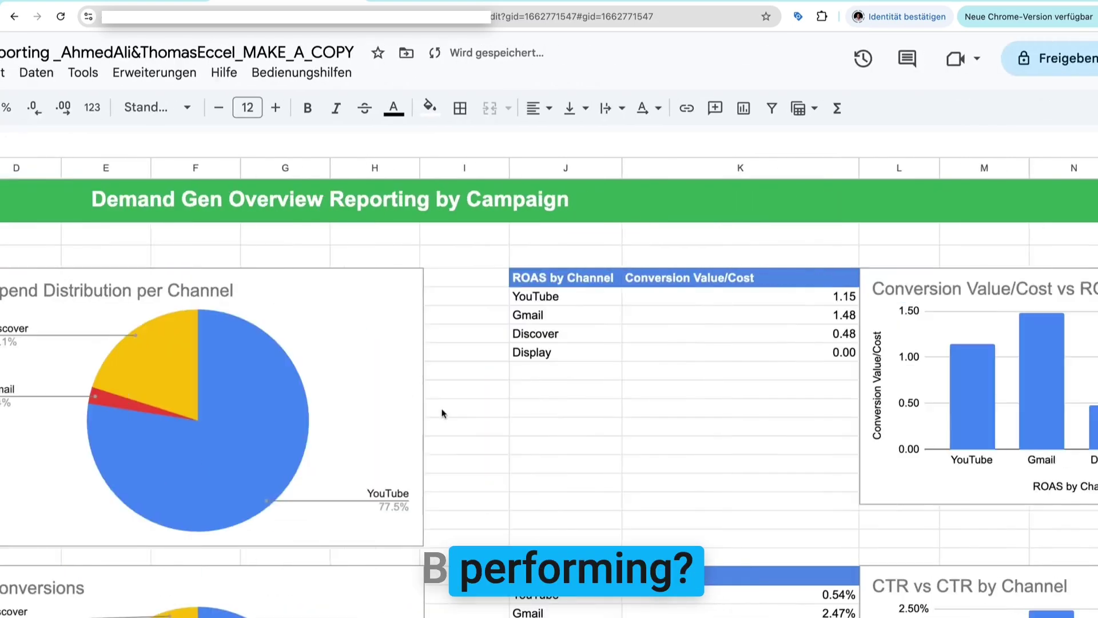
scroll(442, 414, "right", 2)
scroll(441, 414, "down", 3)
scroll(550, 324, "down", 1)
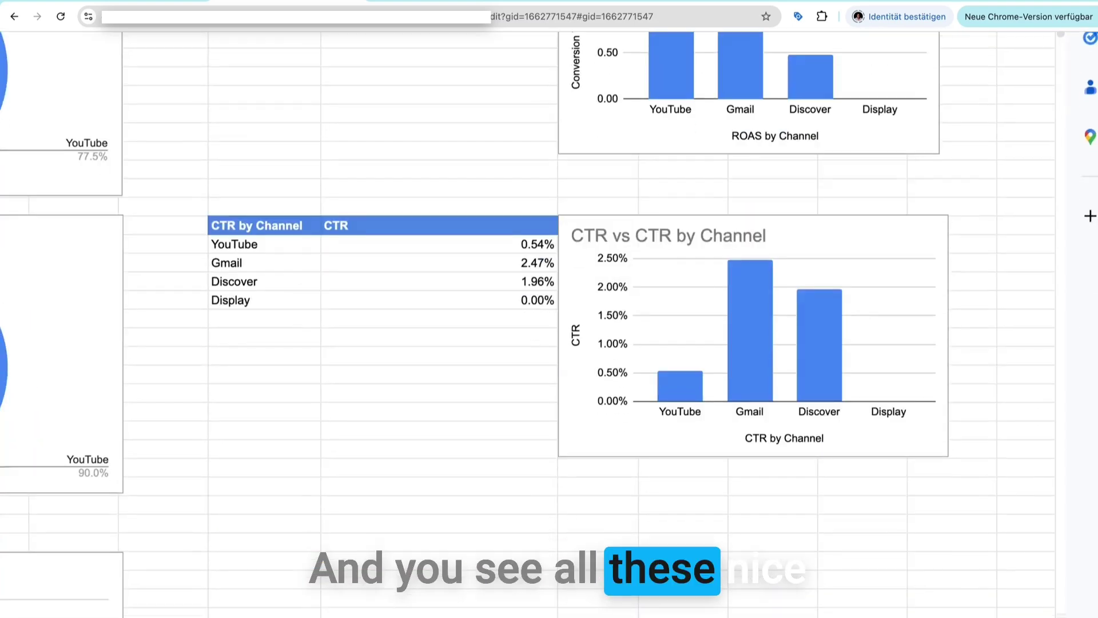
scroll(549, 325, "left", 8)
scroll(549, 325, "down", 1)
scroll(549, 324, "down", 1)
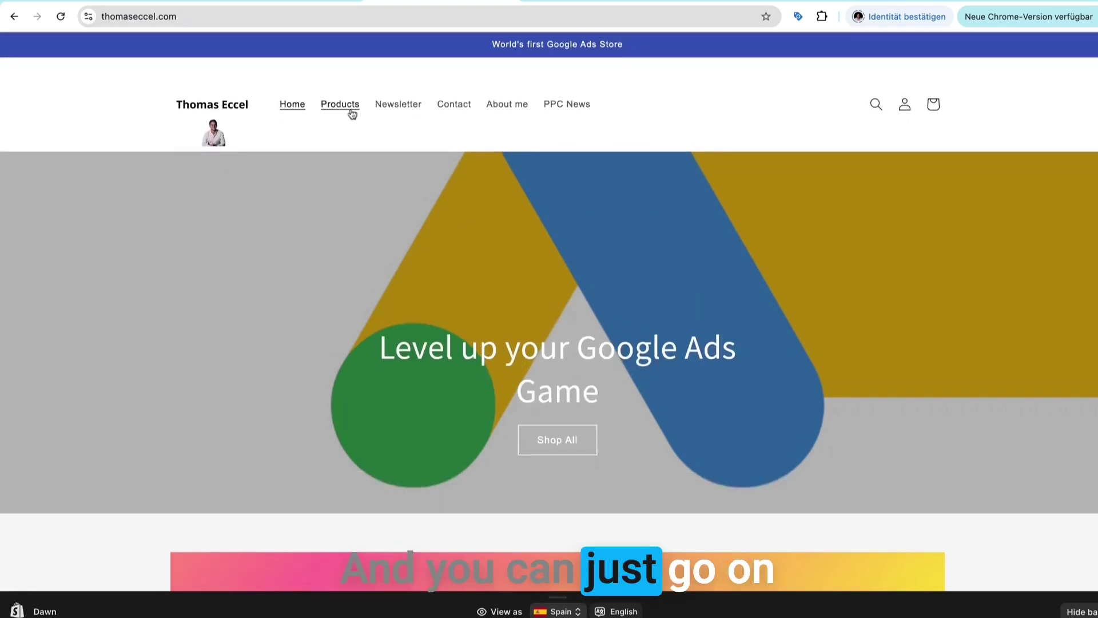
- Pick the Demand Gen Channel Script from the Products grid on thomaseccel.com
left_click(340, 104)
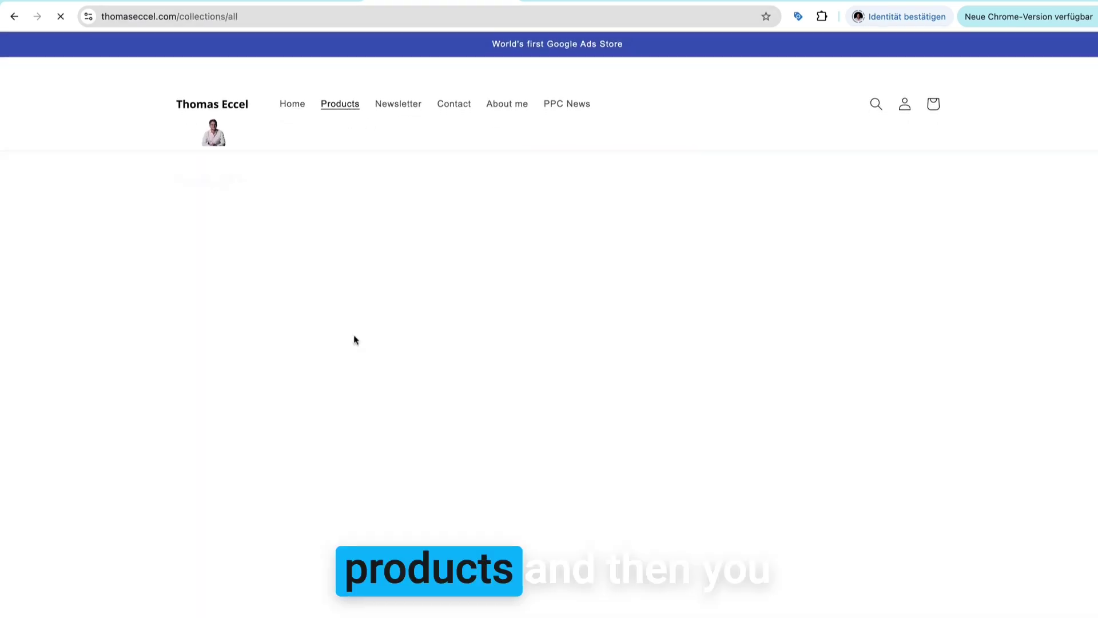
scroll(353, 343, "down", 3)
scroll(360, 395, "down", 5)
scroll(362, 406, "up", 1)
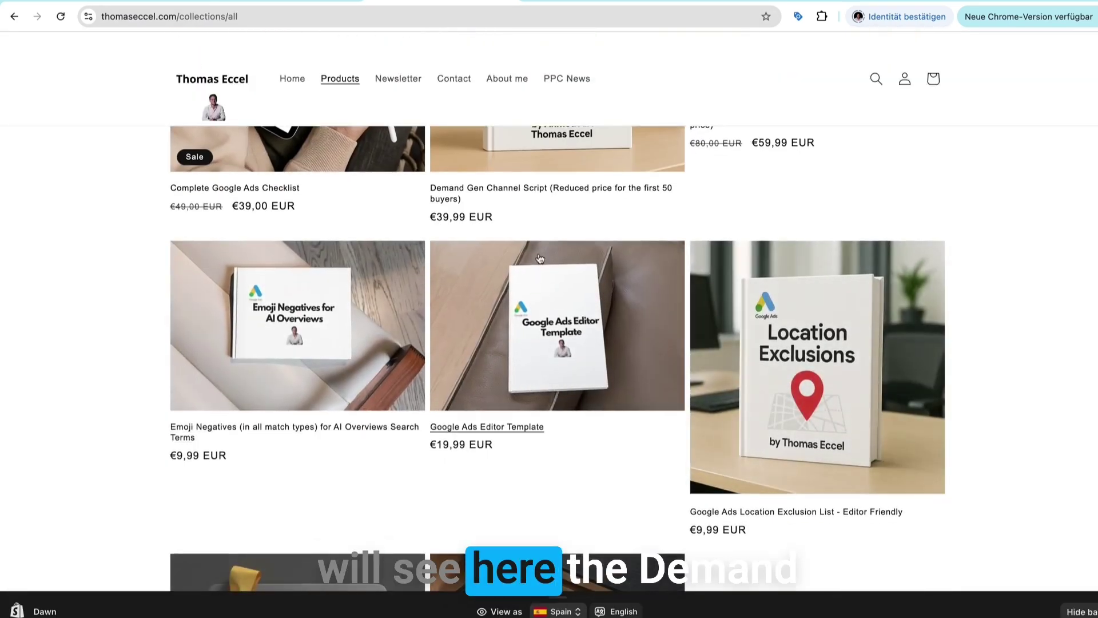
scroll(429, 343, "up", 2)
left_click(558, 241)
scroll(507, 348, "down", 2)
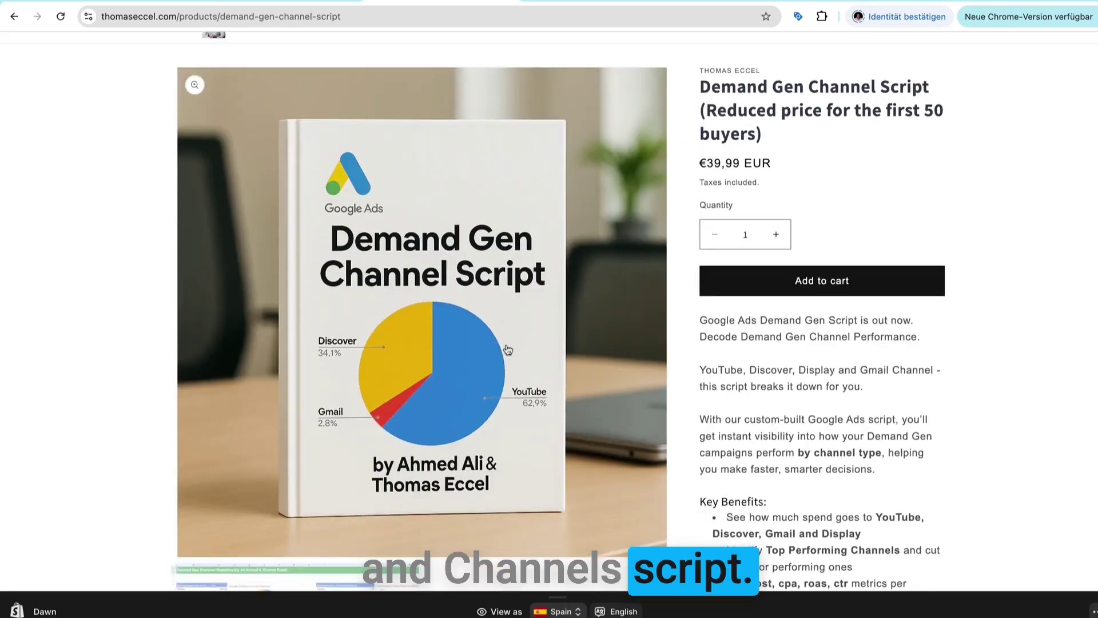
scroll(508, 350, "down", 1)
scroll(507, 349, "down", 2)
scroll(507, 348, "up", 3)
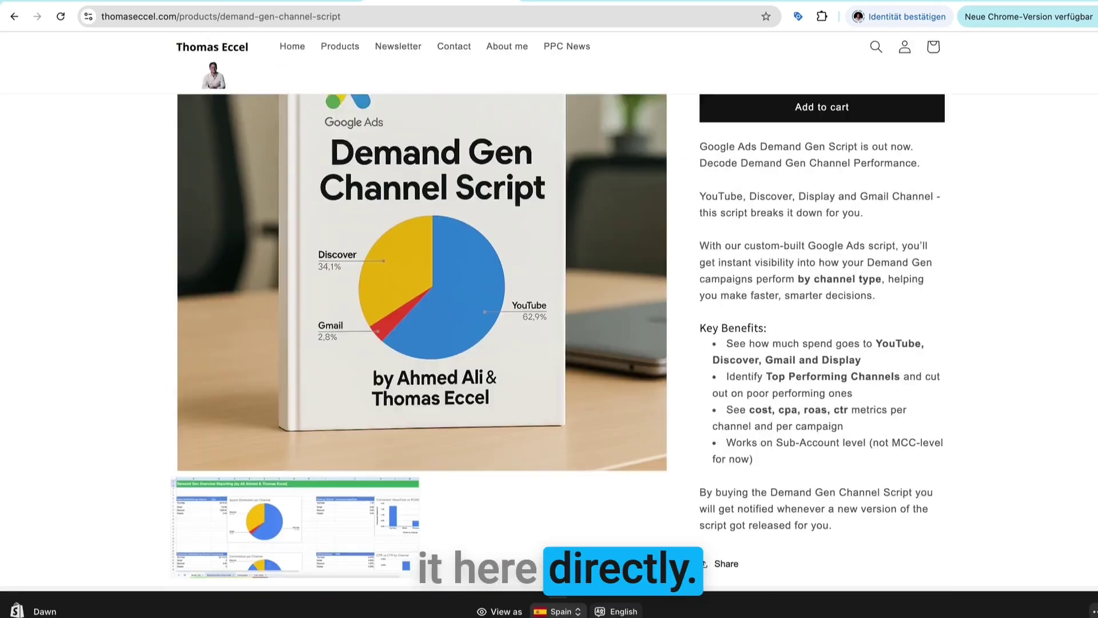
scroll(507, 349, "up", 2)
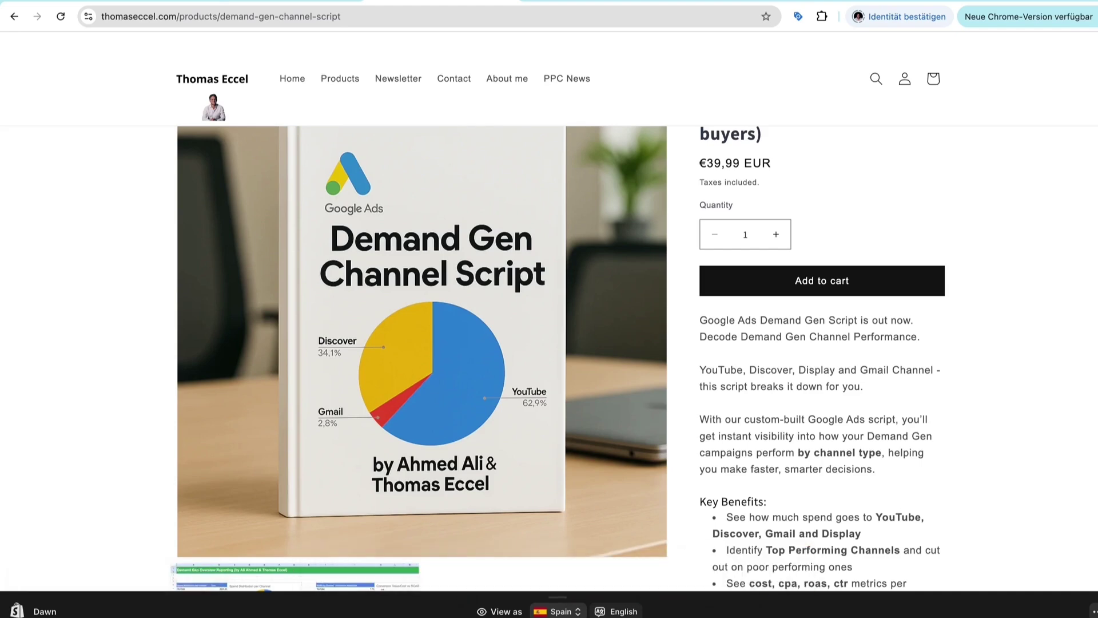
scroll(550, 343, "up", 1)
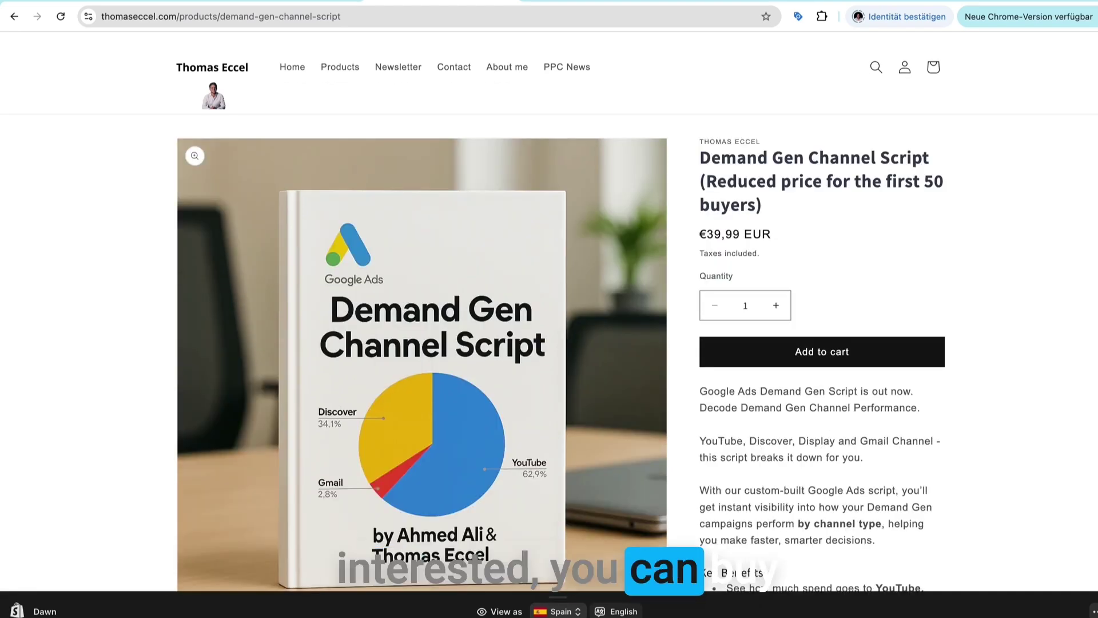